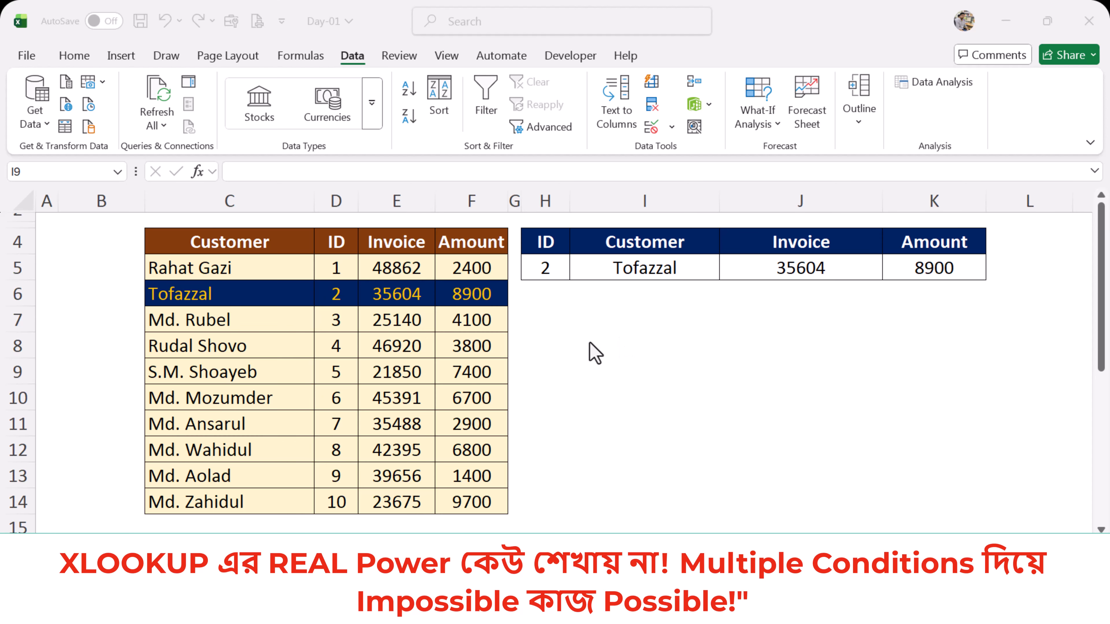
pyautogui.click(191, 244)
pyautogui.moveTo(191, 244); pyautogui.dragTo(478, 504)
pyautogui.click(538, 269)
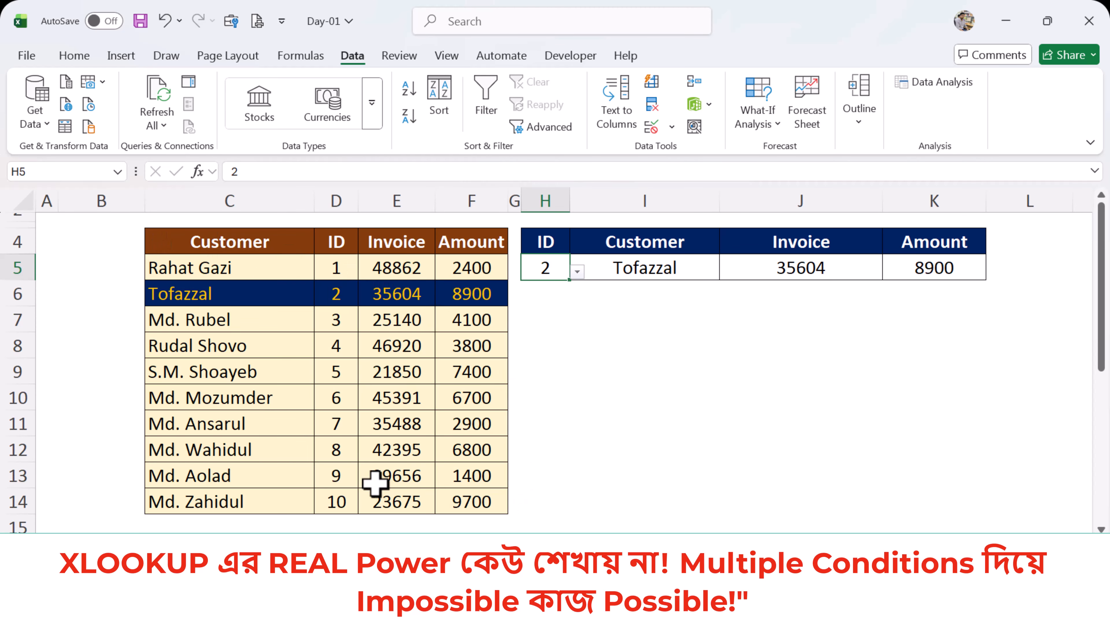
pyautogui.click(670, 231)
pyautogui.click(855, 243)
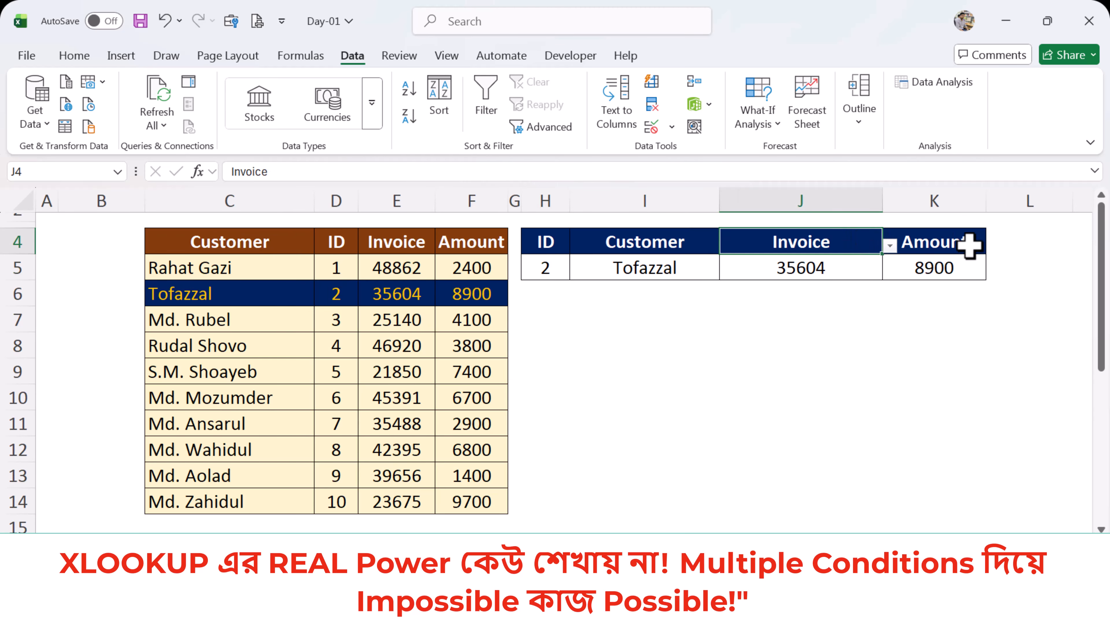
pyautogui.click(971, 243)
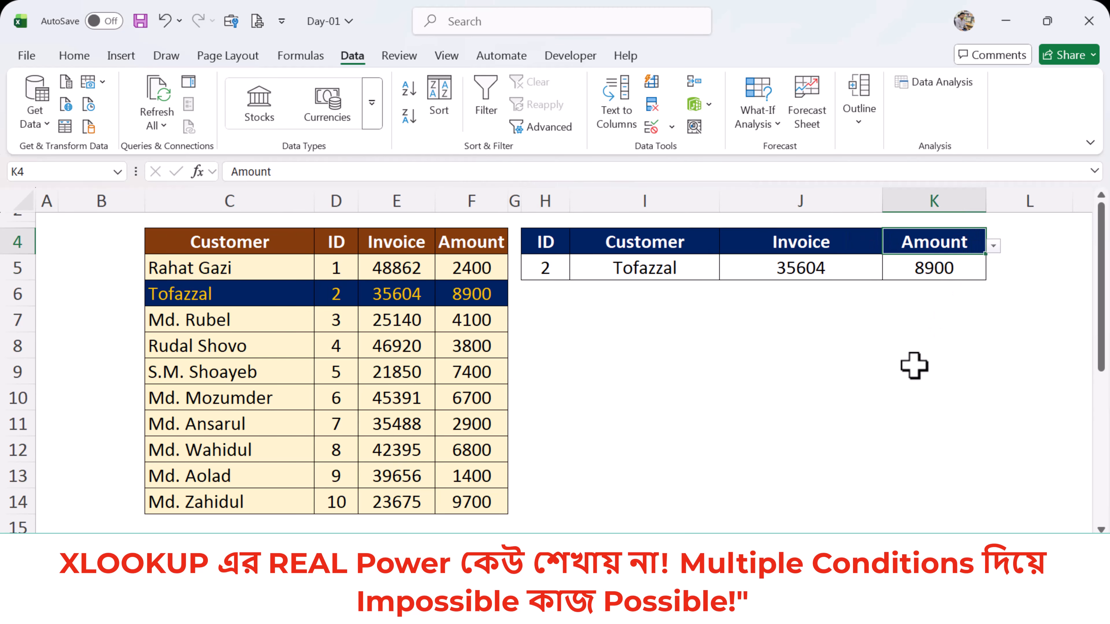
# Step: Test the lookup table by choosing ID 6, 8 and finally 3 from the list in cell H5
pyautogui.click(545, 266)
pyautogui.click(577, 272)
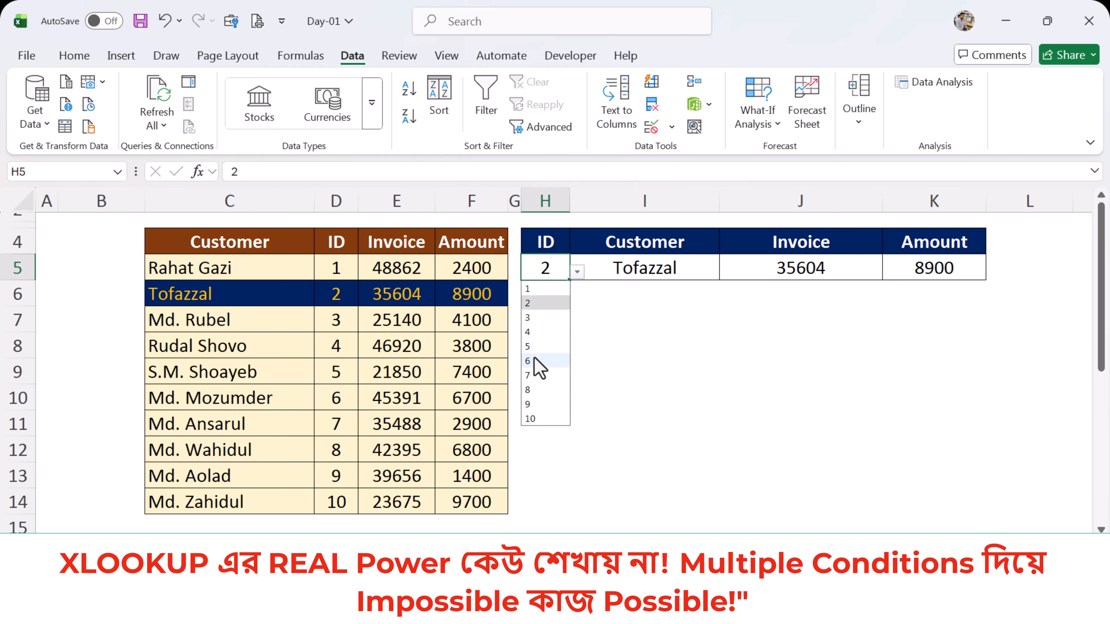
pyautogui.click(533, 361)
pyautogui.click(577, 272)
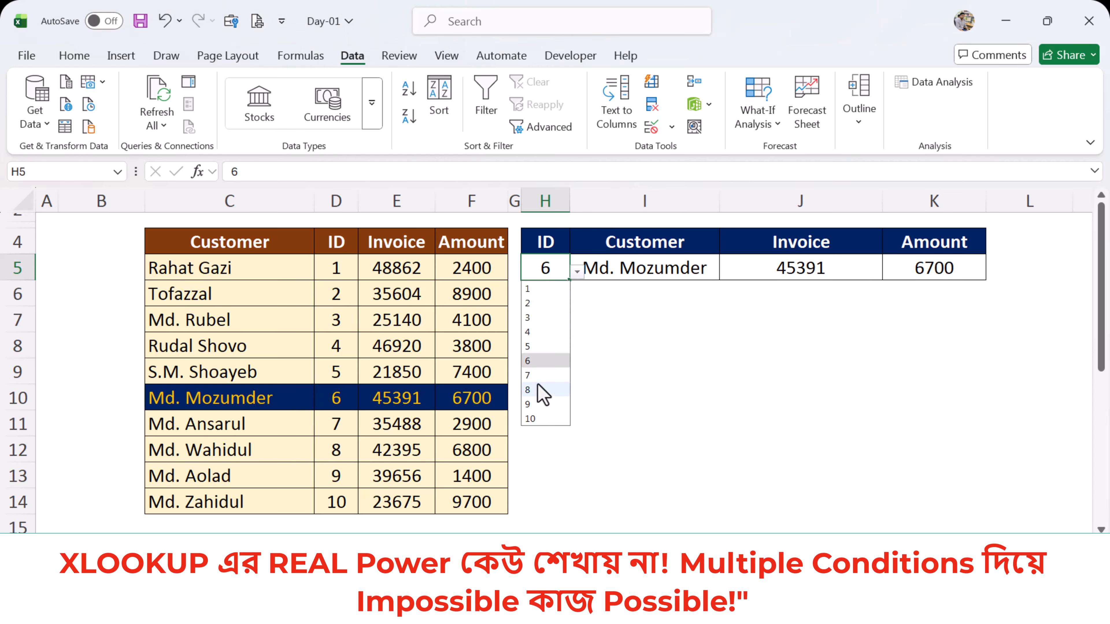
pyautogui.click(538, 390)
pyautogui.click(577, 272)
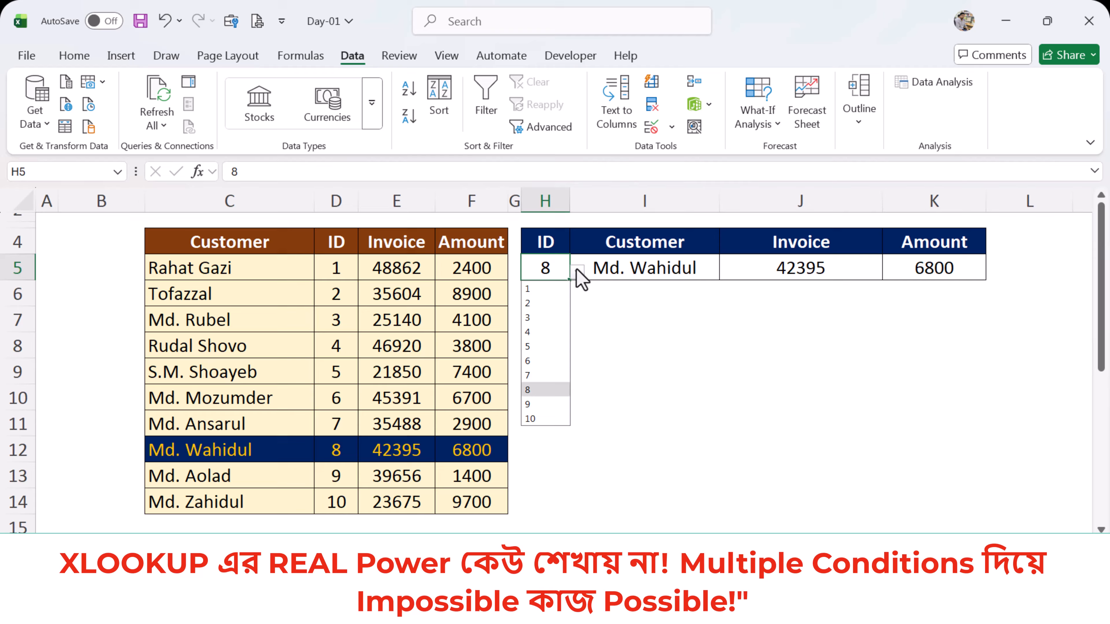
pyautogui.click(532, 318)
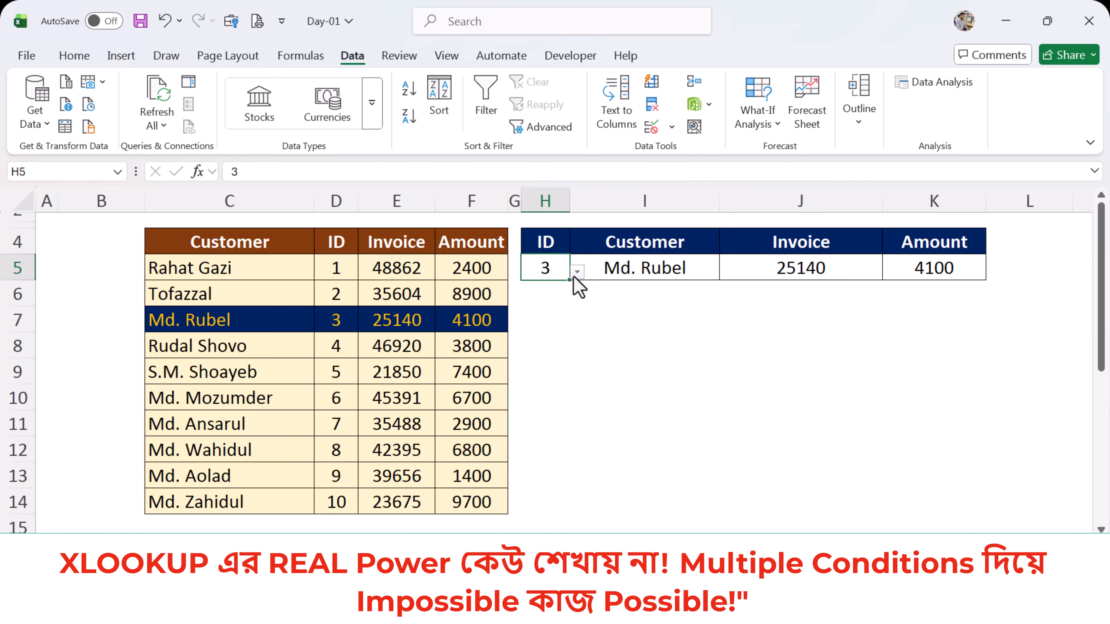
# Step: Change the lookup table's header in I4 to Invoice and the one in J4 to ID using their in-cell lists
pyautogui.click(679, 247)
pyautogui.click(727, 245)
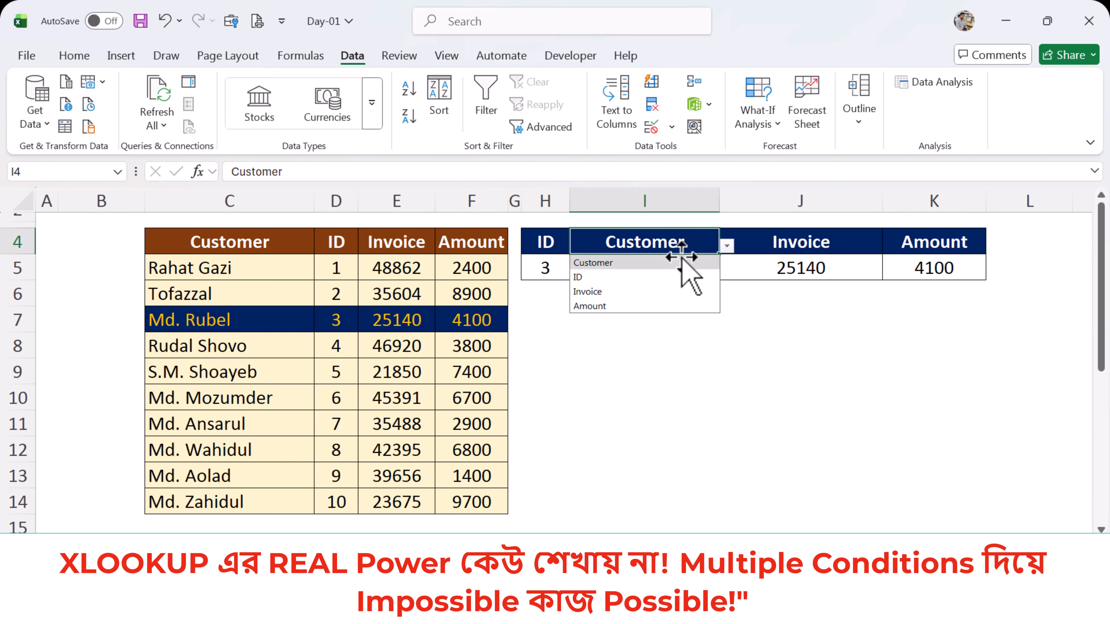
pyautogui.click(606, 290)
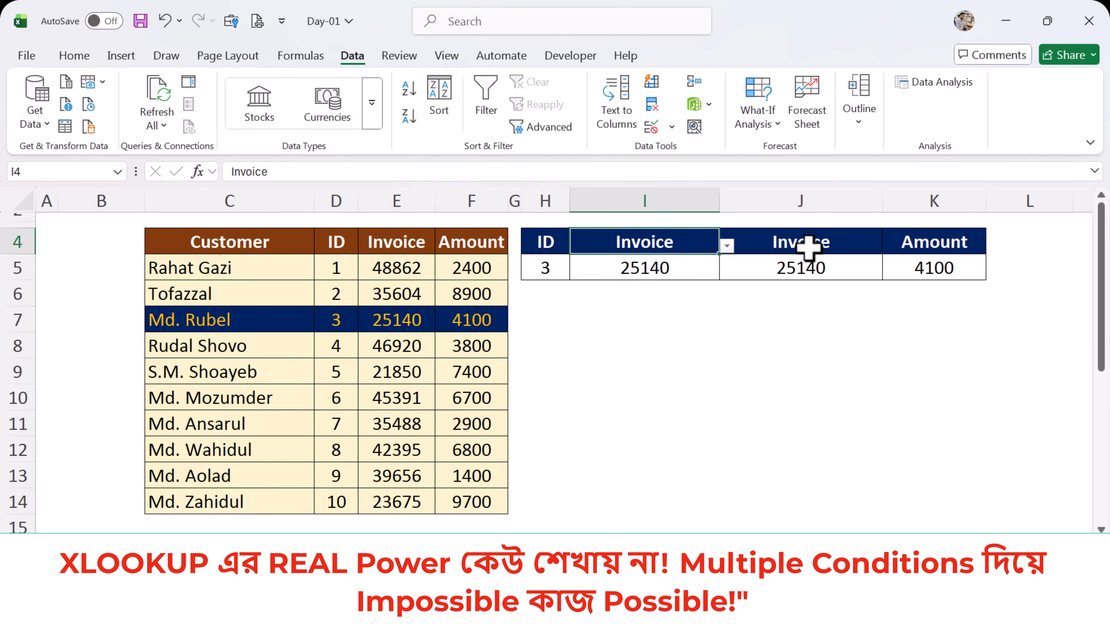
pyautogui.click(804, 245)
pyautogui.click(889, 246)
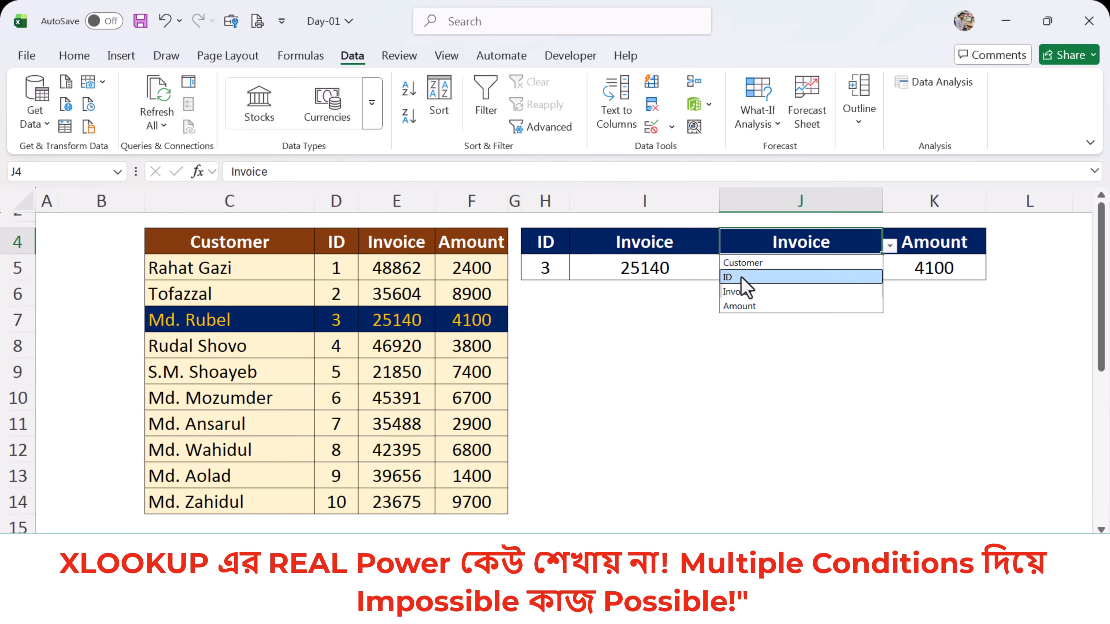
pyautogui.click(739, 279)
# Step: Change the lookup table's header in J4 to Amount and the one in K4 to Customer
pyautogui.click(934, 237)
pyautogui.click(797, 237)
pyautogui.click(891, 248)
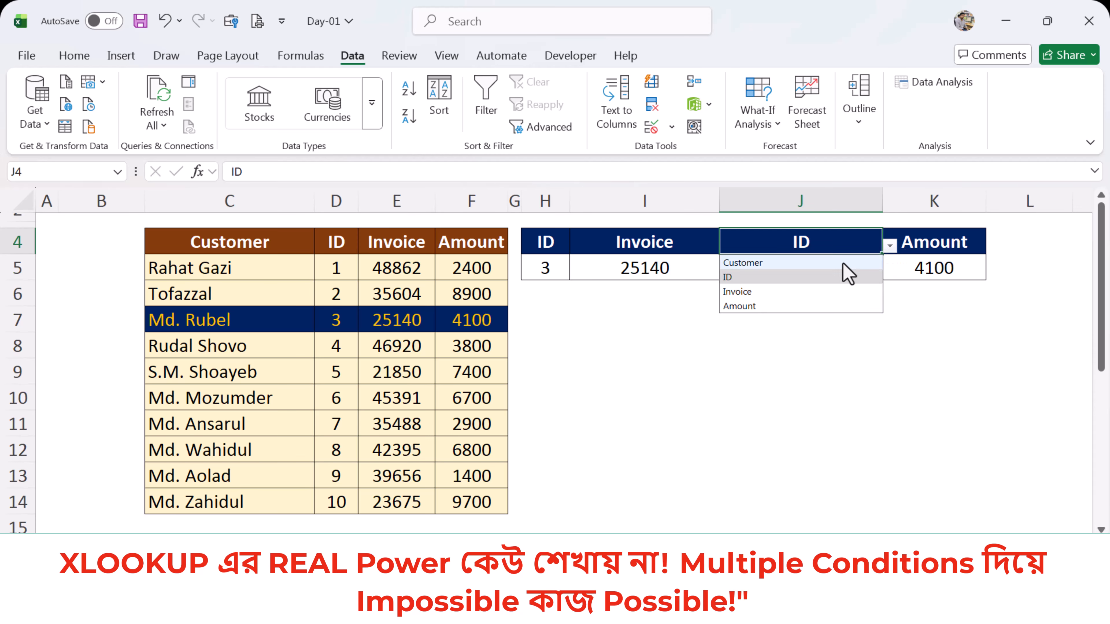
pyautogui.click(756, 306)
pyautogui.click(940, 267)
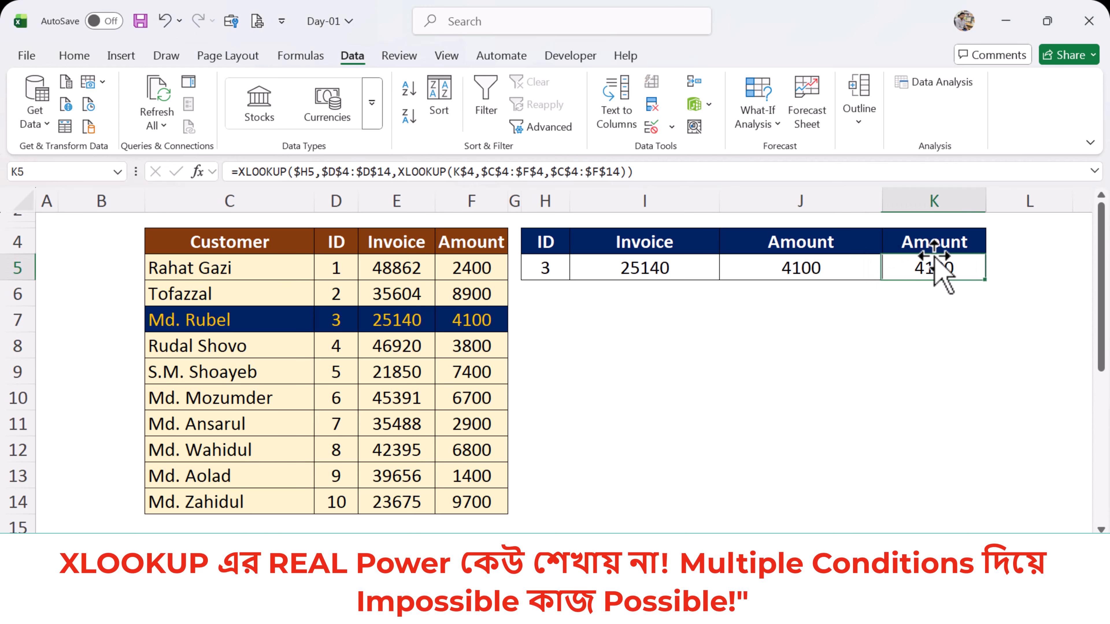
pyautogui.click(948, 242)
pyautogui.click(993, 246)
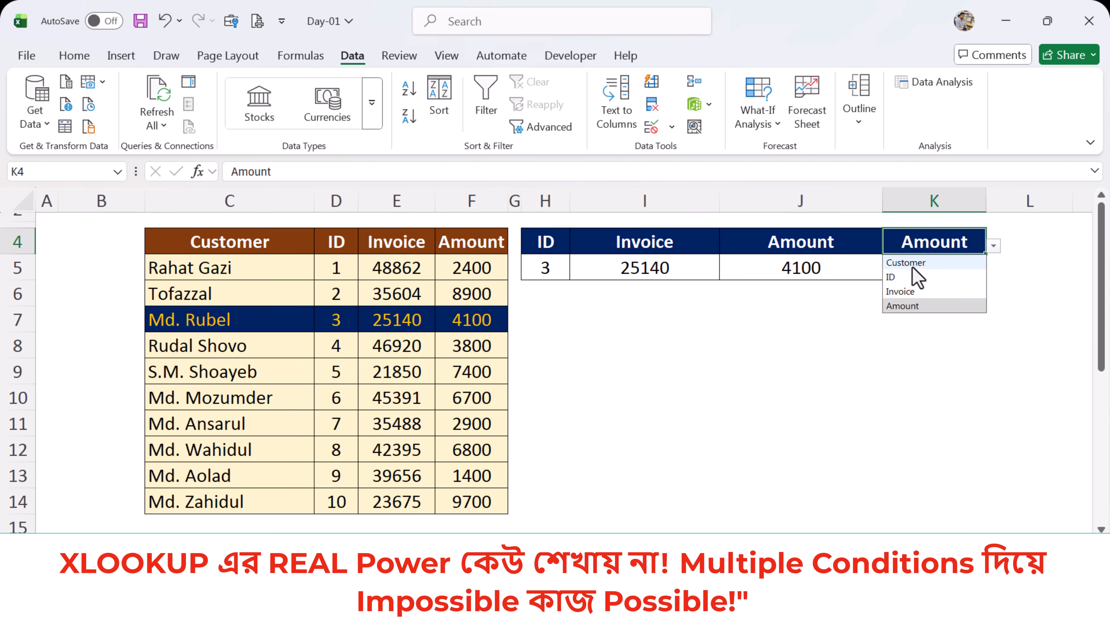
pyautogui.click(902, 263)
pyautogui.click(795, 317)
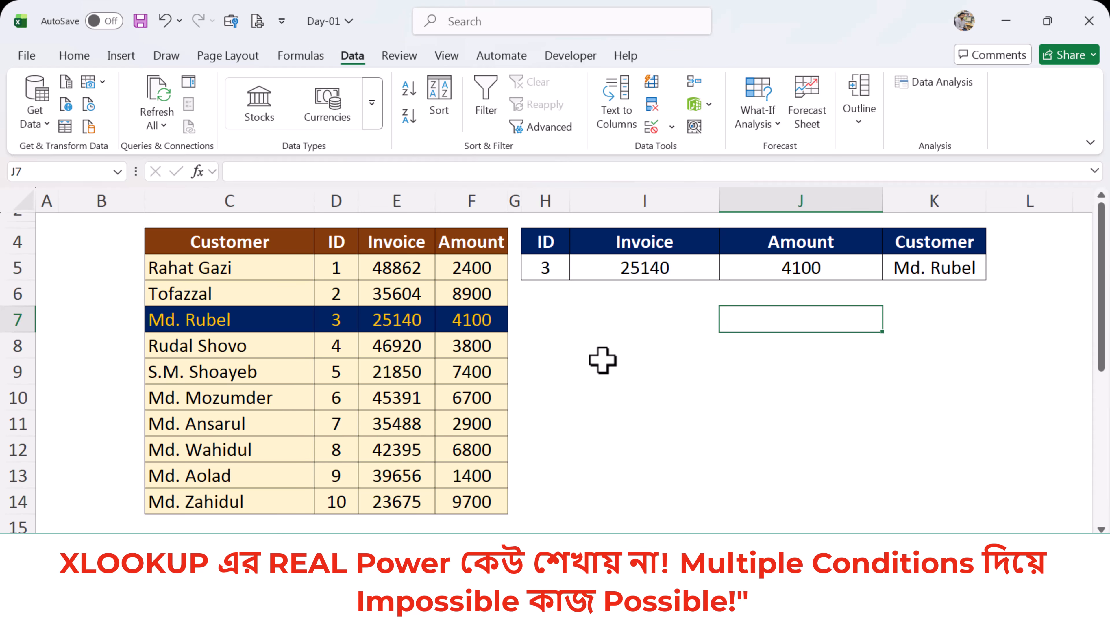
# Step: Switch to the sheet with the unfilled lookup table and clear the ID in cell H5
pyautogui.click(434, 546)
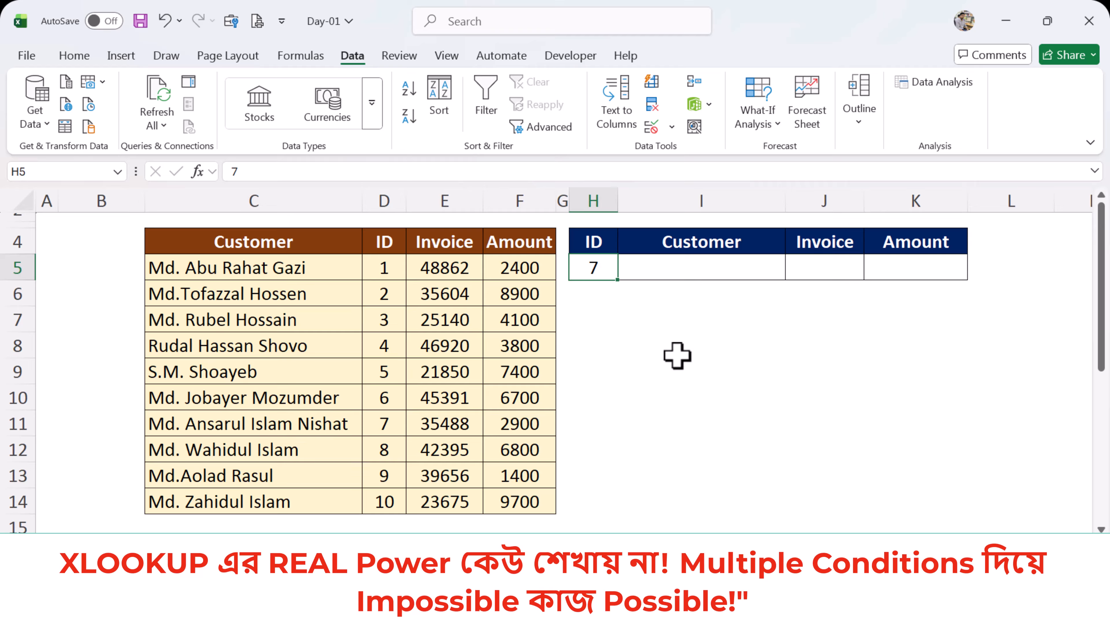
pyautogui.click(671, 401)
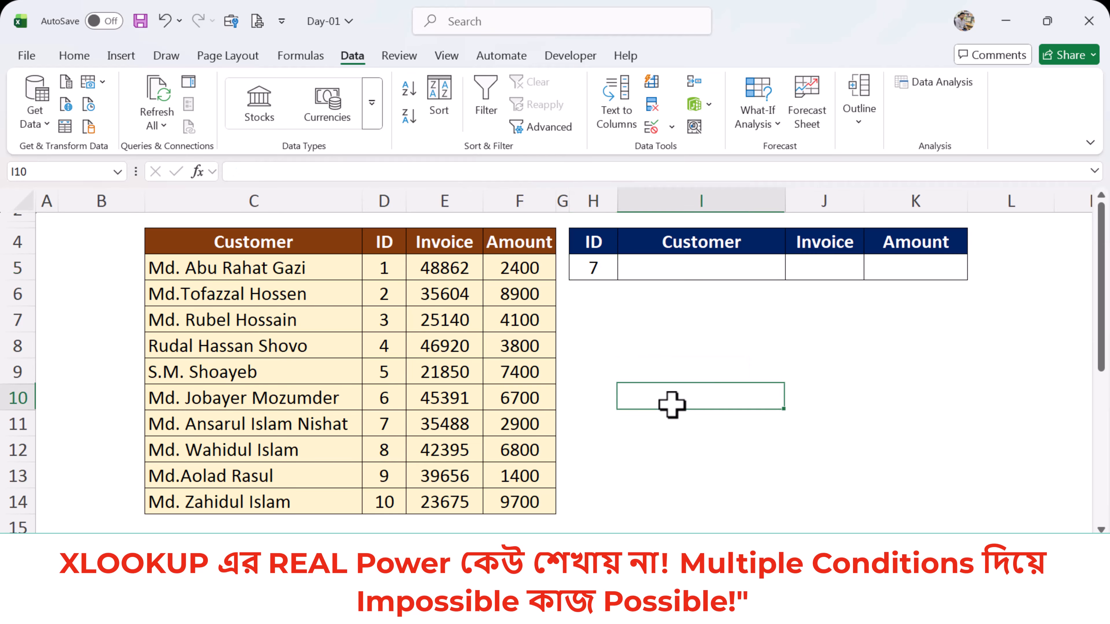
pyautogui.click(604, 268)
pyautogui.press('Delete')
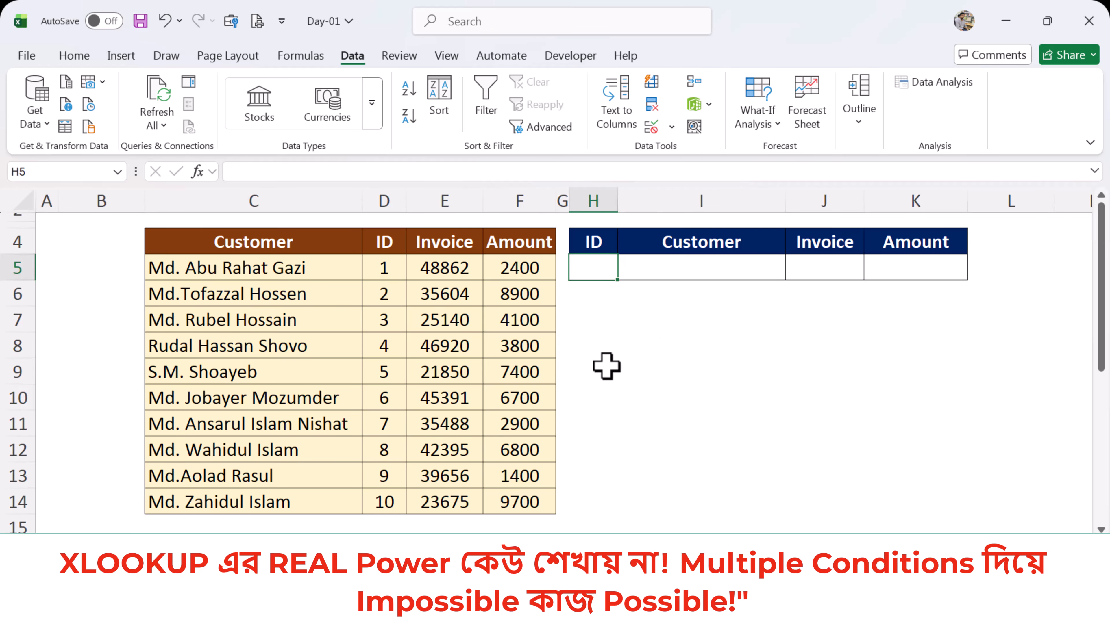
pyautogui.click(605, 370)
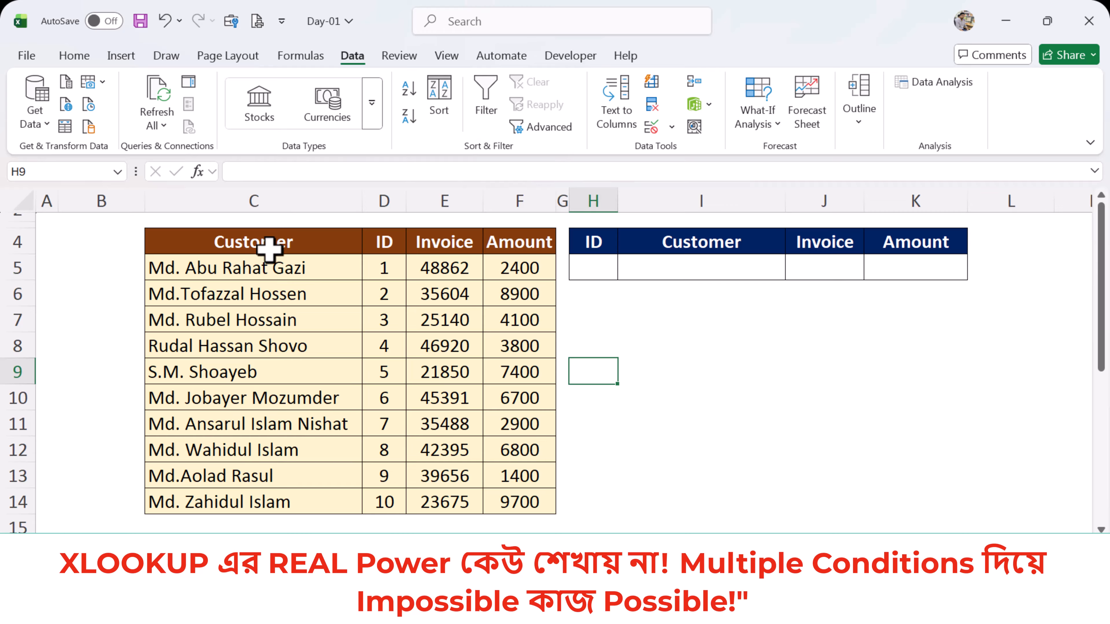
pyautogui.moveTo(267, 245); pyautogui.dragTo(538, 506)
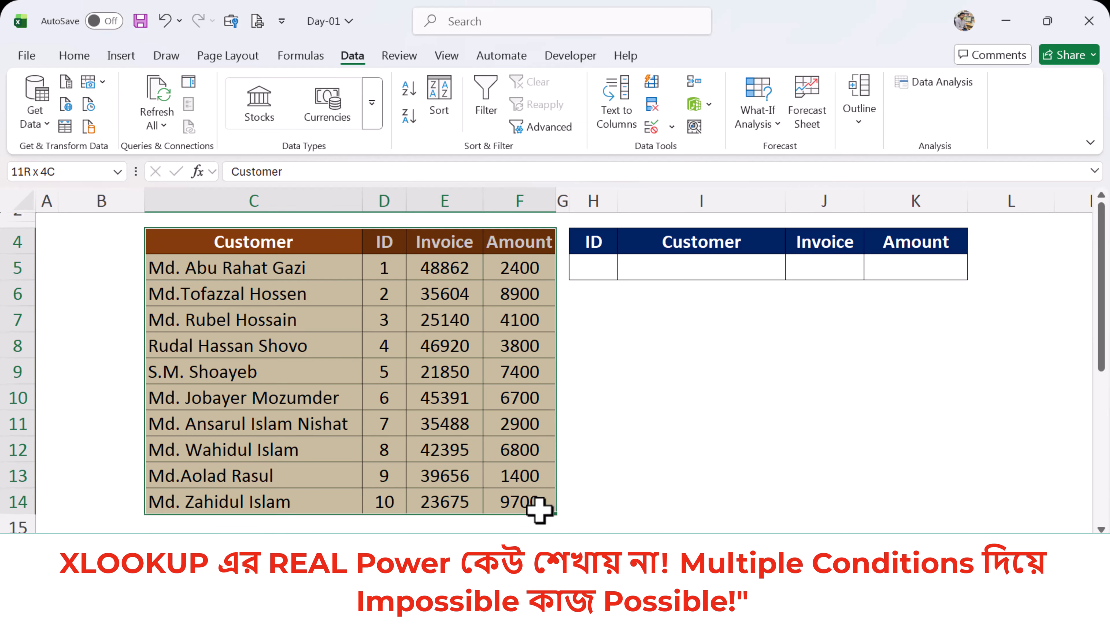
pyautogui.click(607, 271)
pyautogui.click(783, 245)
pyautogui.moveTo(783, 244); pyautogui.dragTo(949, 260)
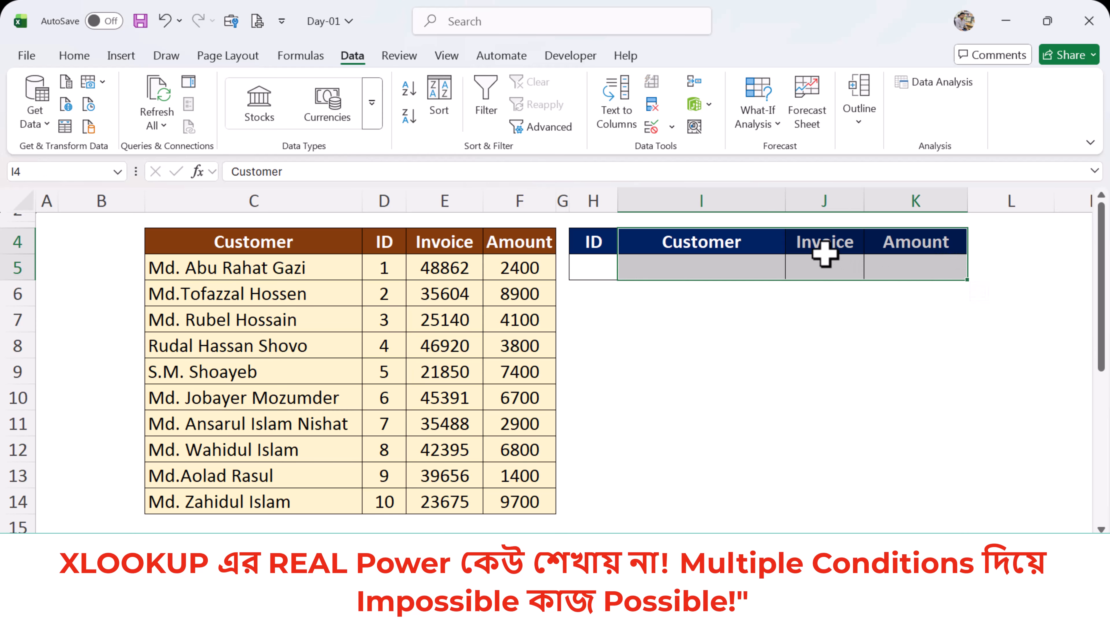
# Step: Add a List data validation to cell H5 with the source =$D$5:$D$14
pyautogui.click(599, 264)
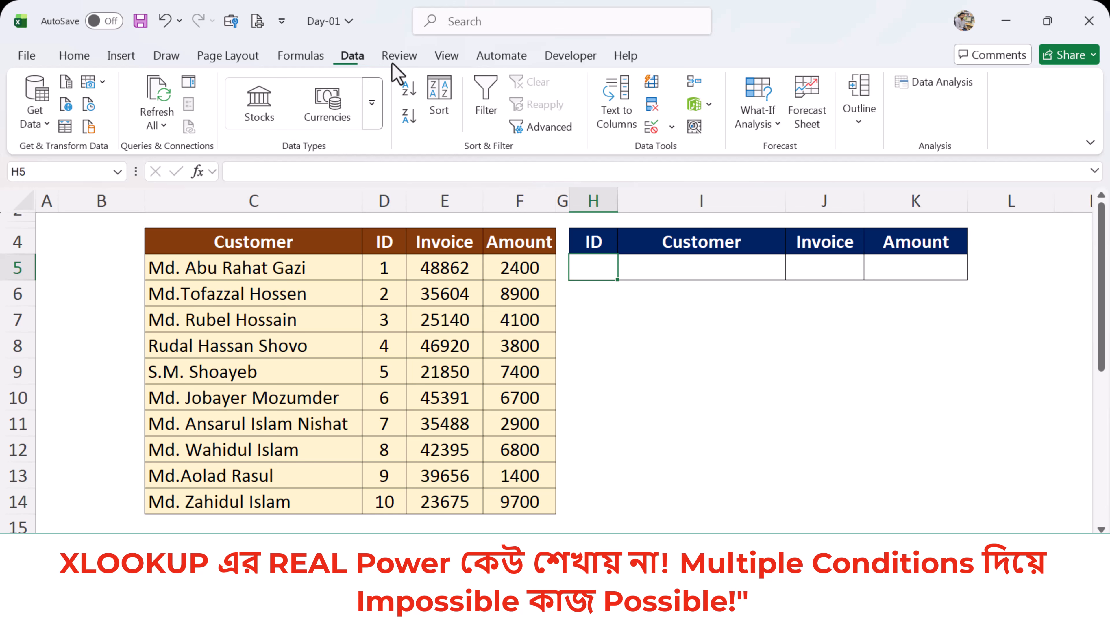
pyautogui.click(672, 126)
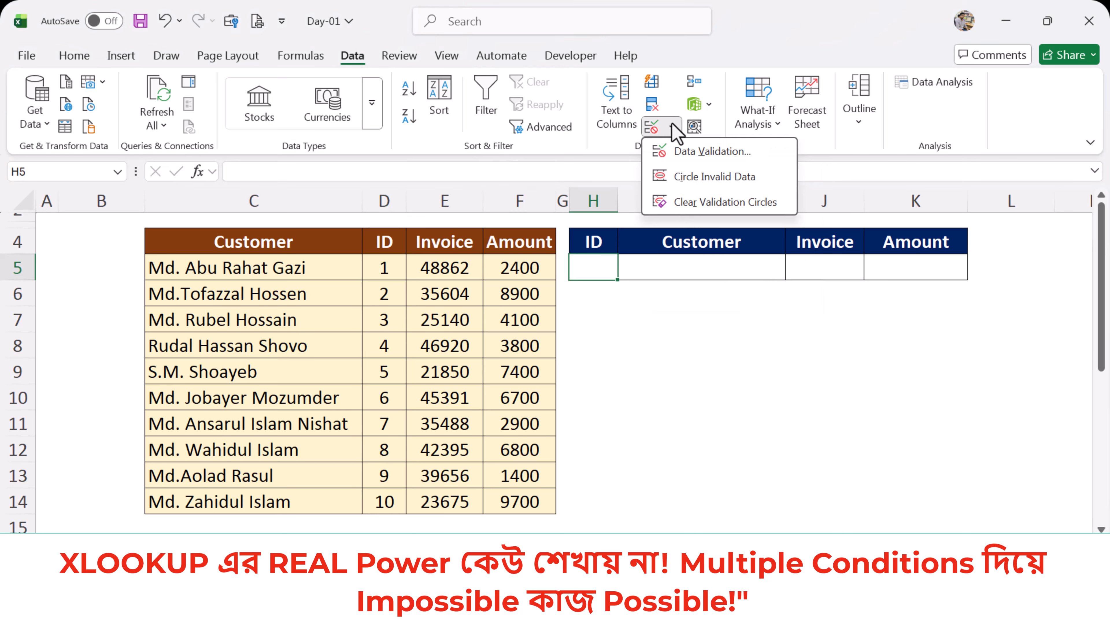
pyautogui.click(682, 153)
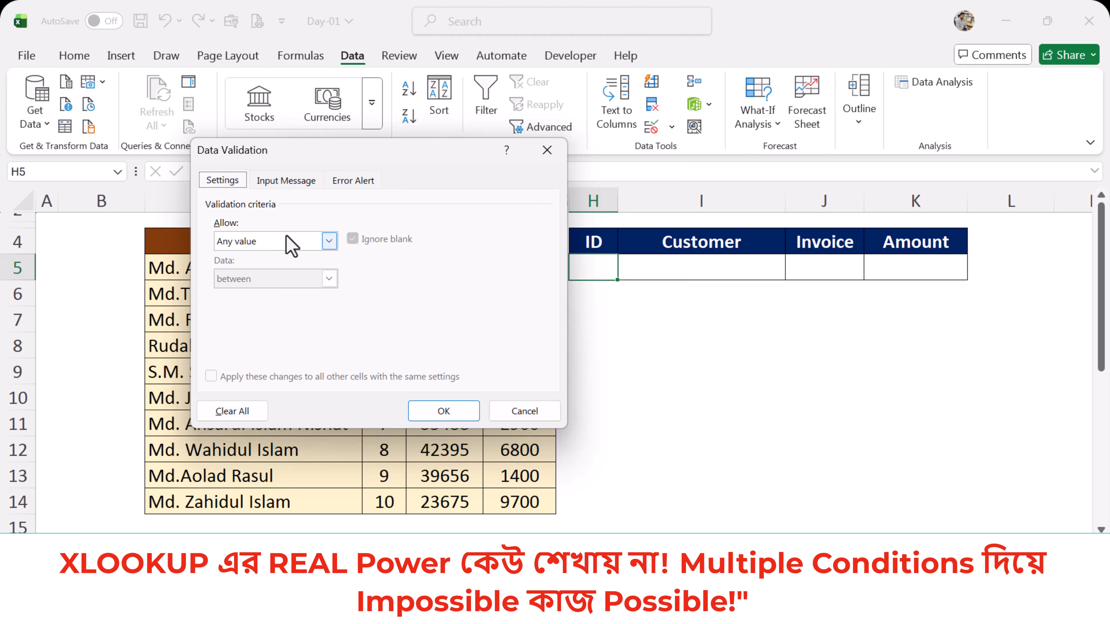
pyautogui.click(329, 241)
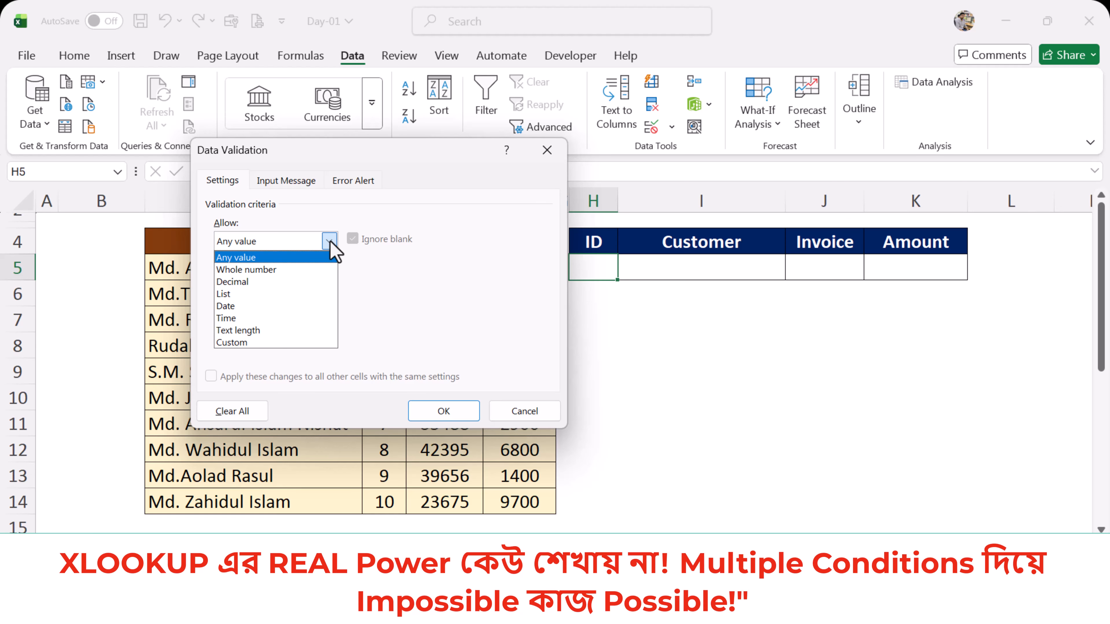
pyautogui.click(237, 297)
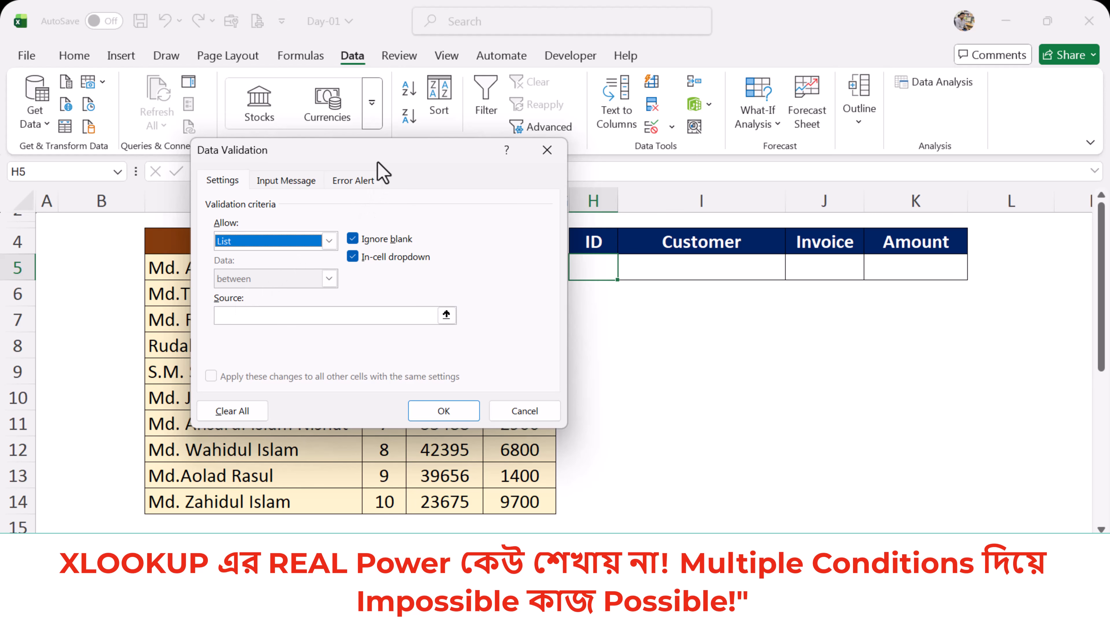
pyautogui.moveTo(387, 154); pyautogui.dragTo(878, 91)
pyautogui.click(751, 252)
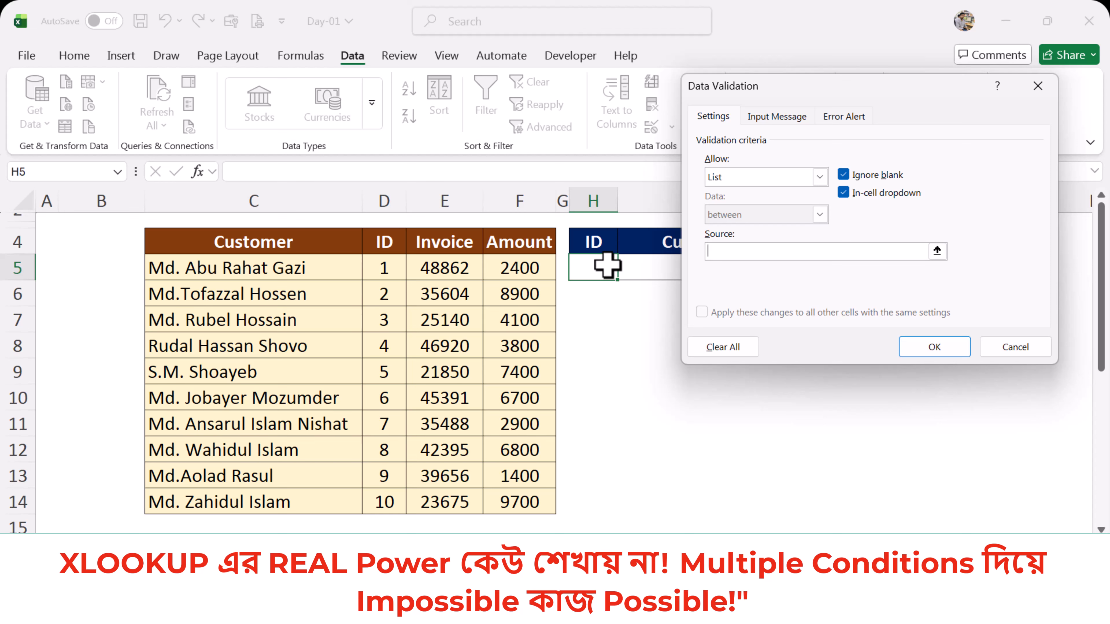
pyautogui.click(386, 241)
pyautogui.moveTo(382, 275); pyautogui.dragTo(389, 501)
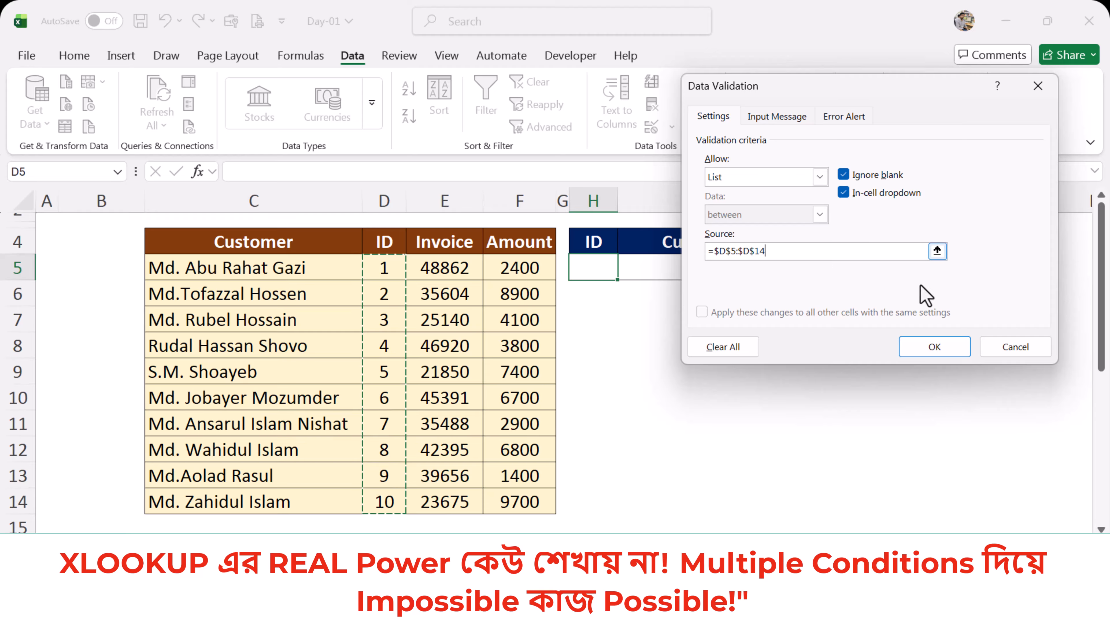
pyautogui.click(932, 349)
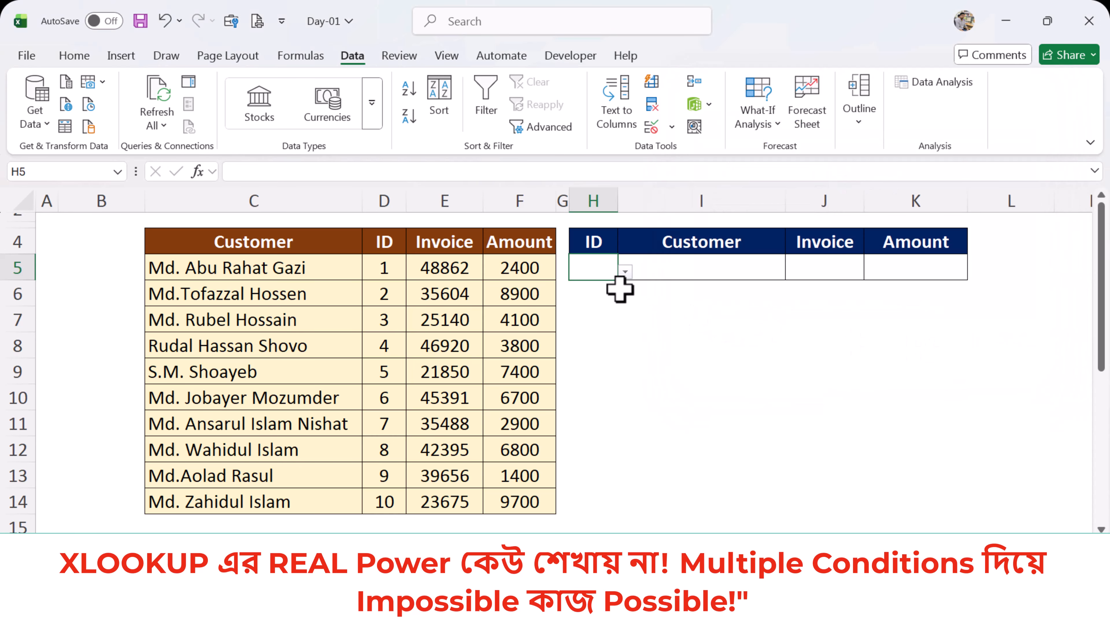
# Step: Test the new list in cell H5 by choosing ID 5 and then 7
pyautogui.click(625, 271)
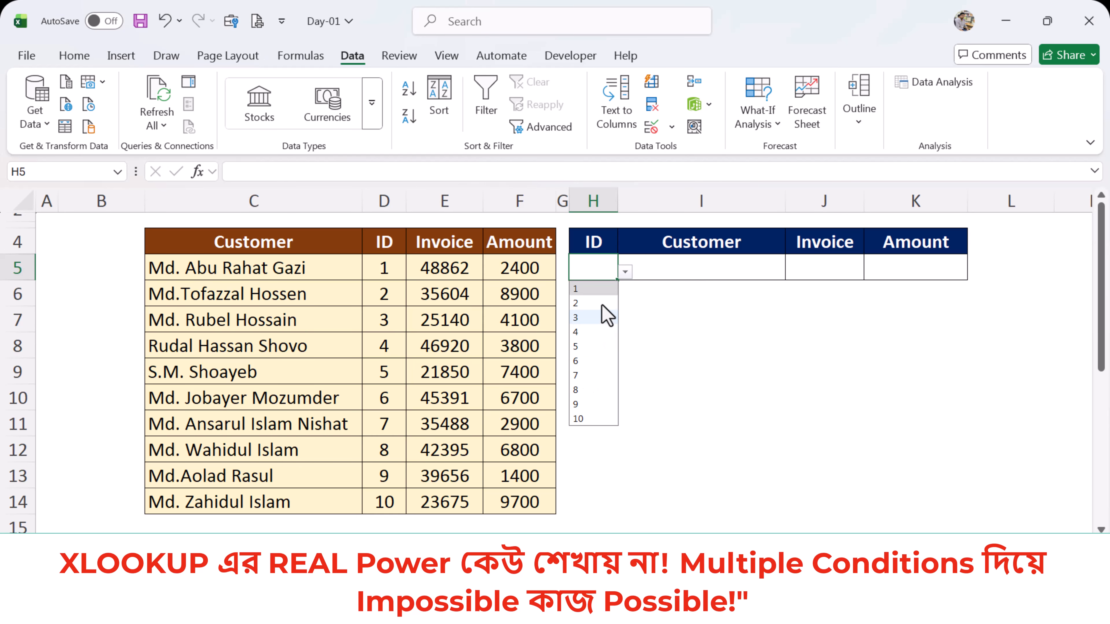
pyautogui.click(592, 347)
pyautogui.click(625, 271)
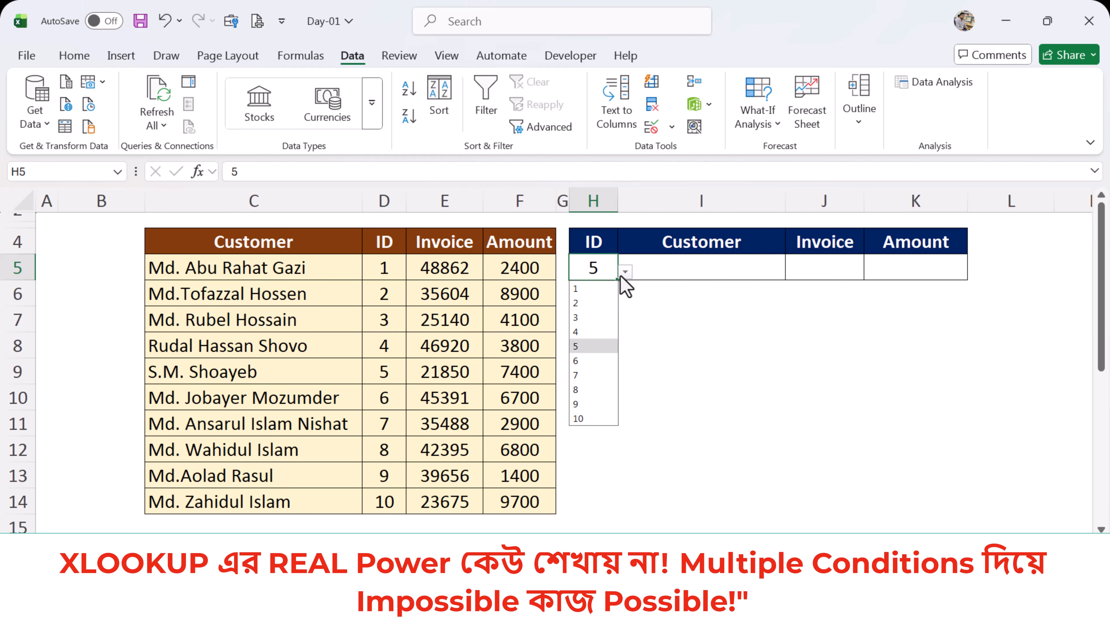
pyautogui.click(587, 375)
# Step: Start an XLOOKUP formula in I5 with H5 as the lookup value and D4:D14 as the lookup array
pyautogui.click(697, 248)
pyautogui.click(698, 269)
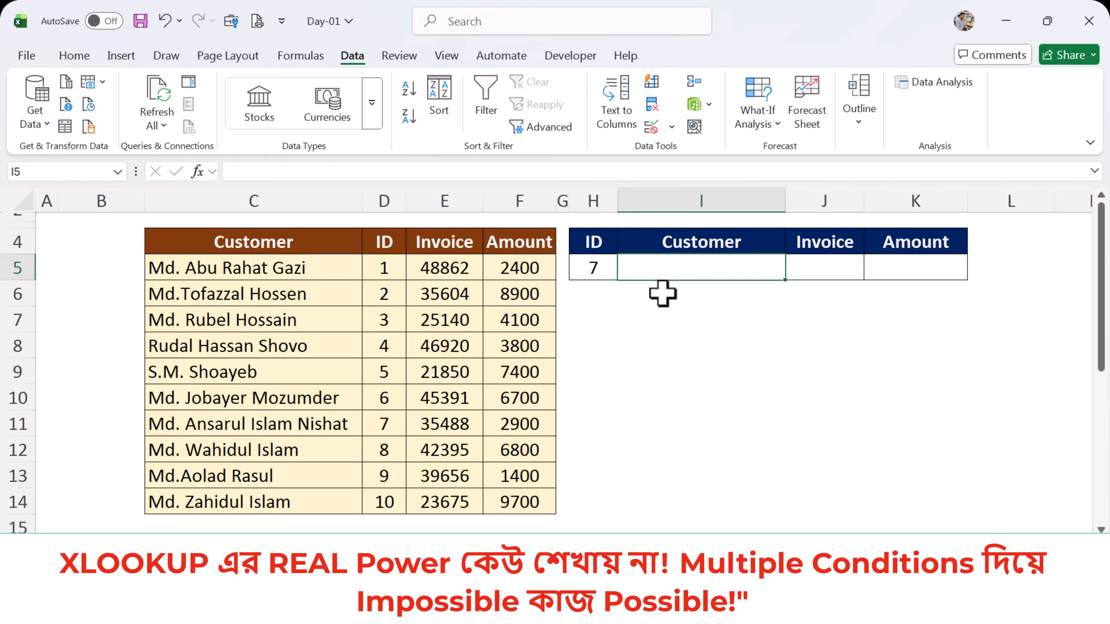
pyautogui.write('=XLOOK')
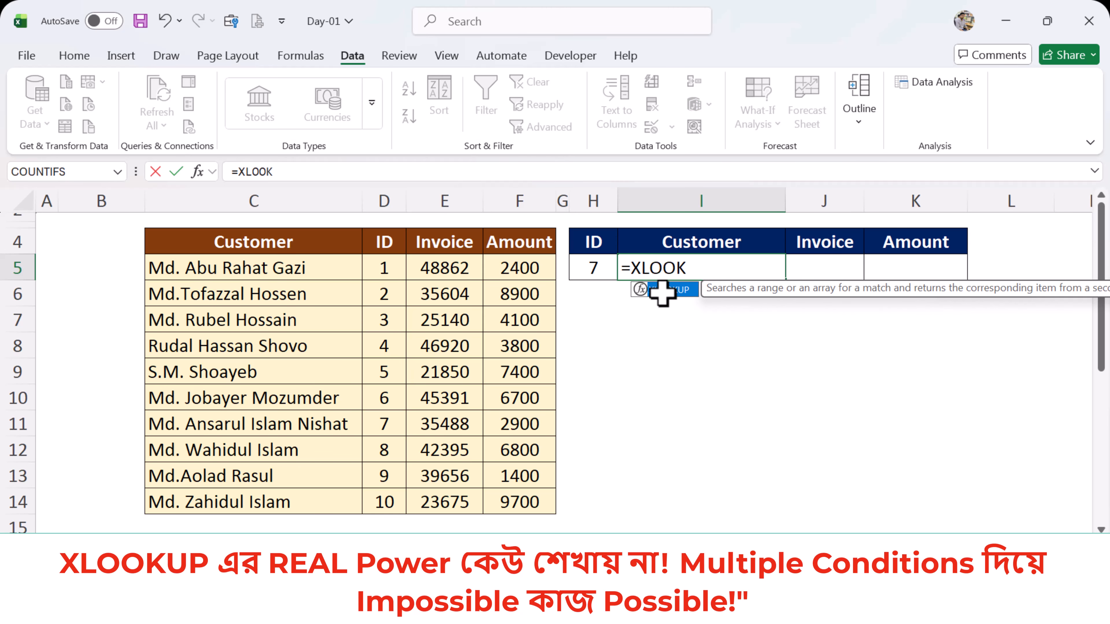
pyautogui.doubleClick(663, 291)
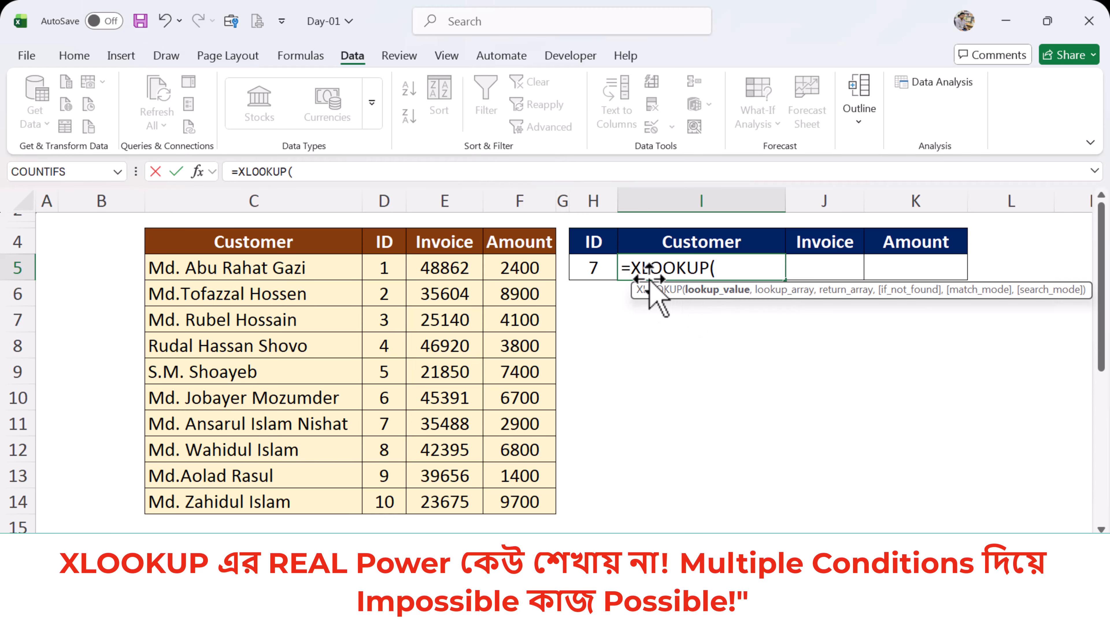
pyautogui.click(596, 265)
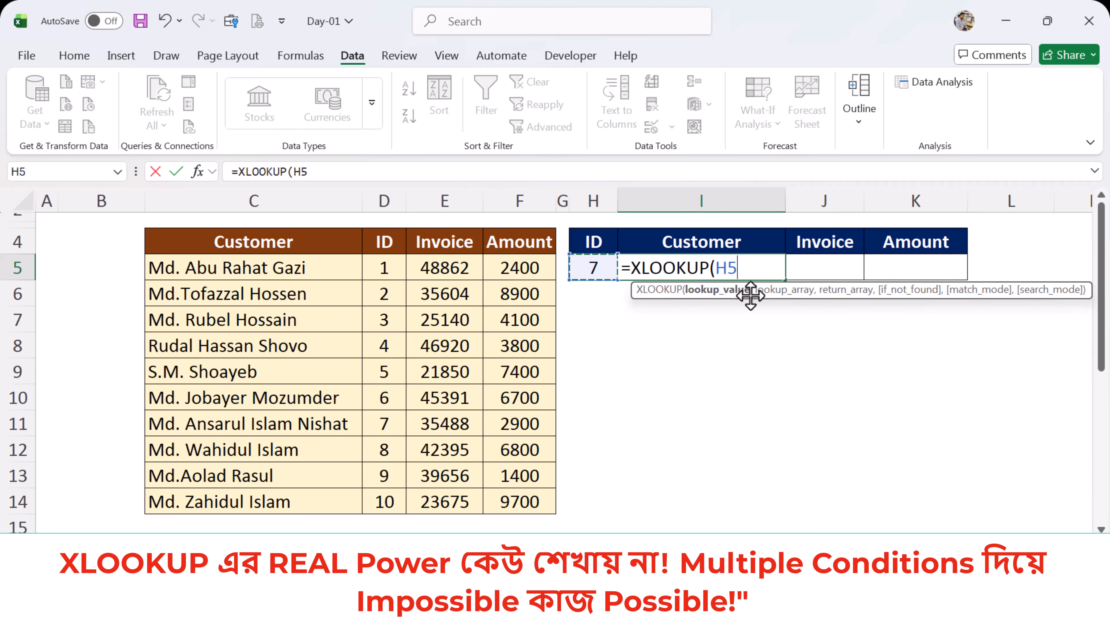
pyautogui.write(',')
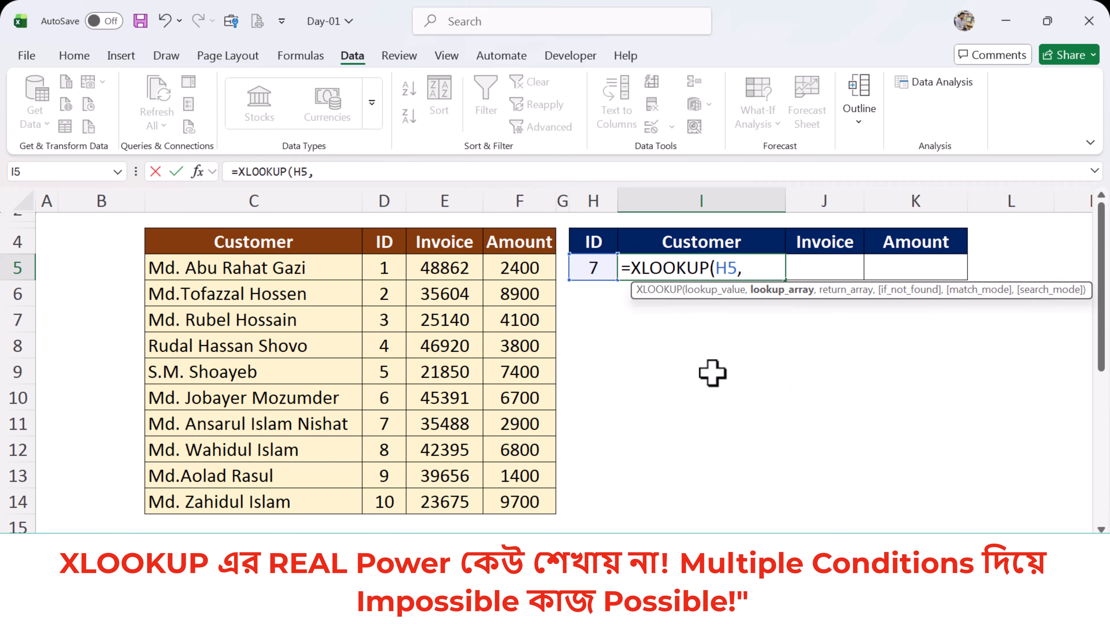
pyautogui.click(384, 243)
pyautogui.moveTo(383, 244); pyautogui.dragTo(385, 507)
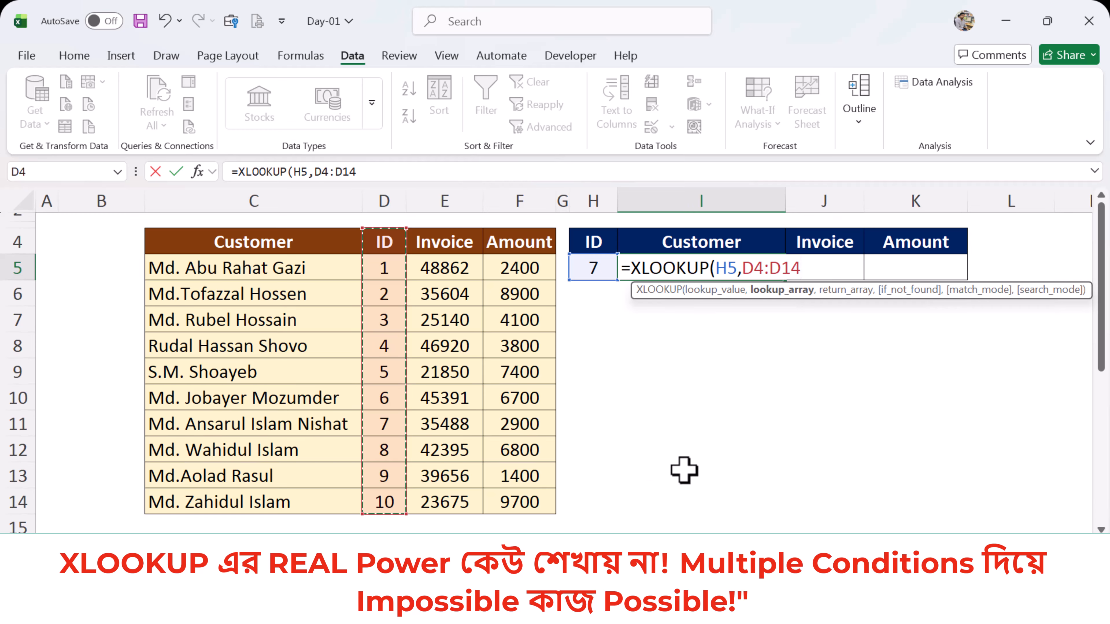
pyautogui.write(',')
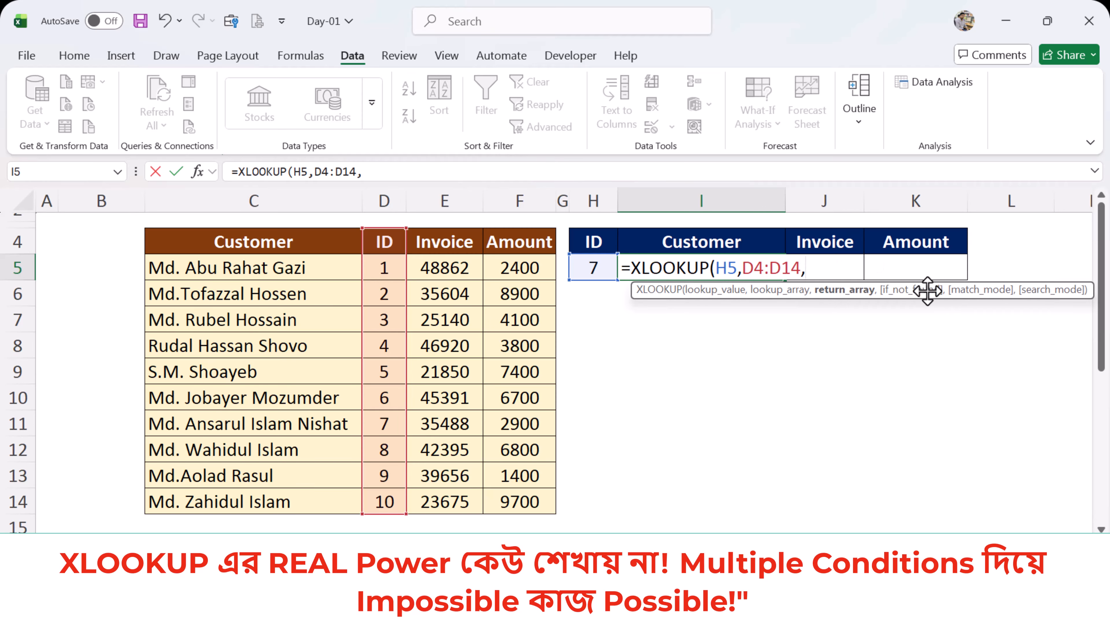
# Step: Nest a second XLOOKUP as the return array, looking up I4 in C4:F4 and returning C4:F14, and close both functions
pyautogui.click(373, 175)
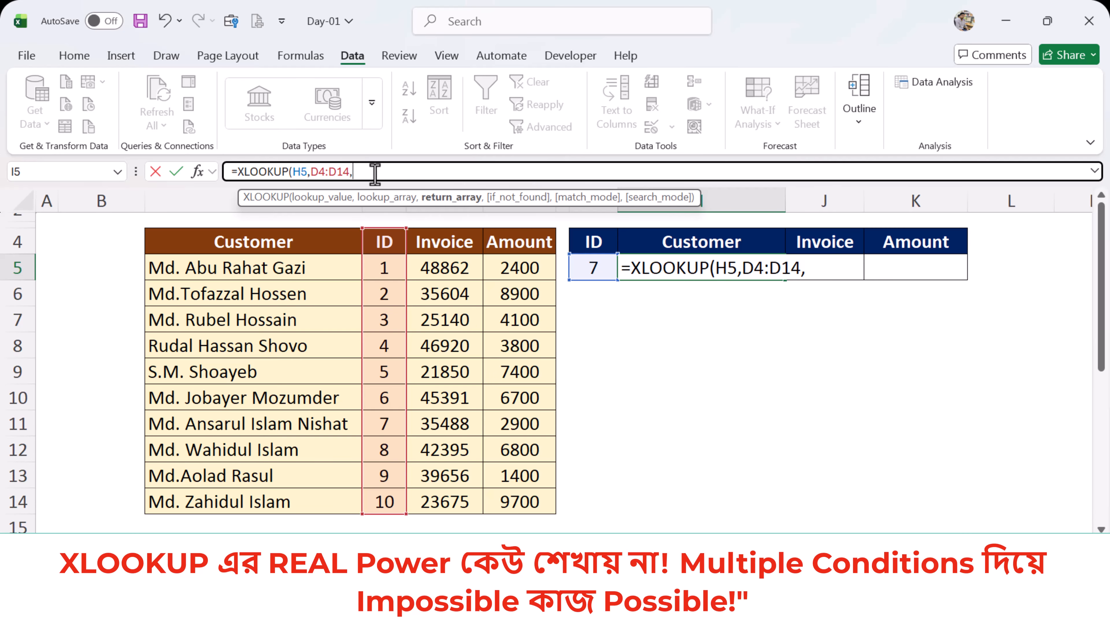
pyautogui.write('XLOOK')
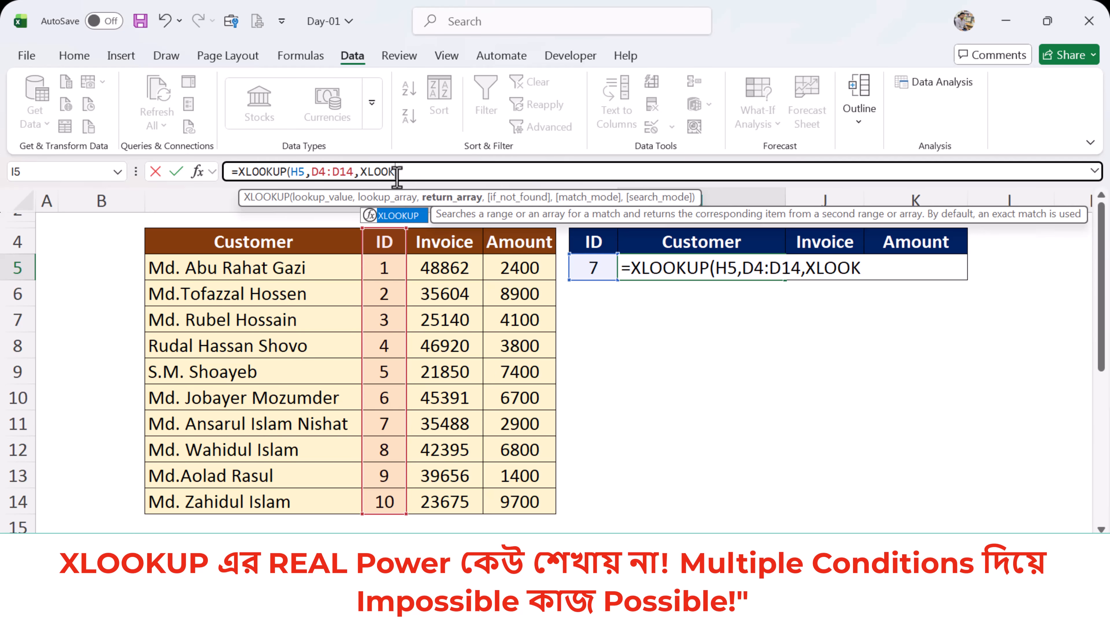
pyautogui.doubleClick(410, 216)
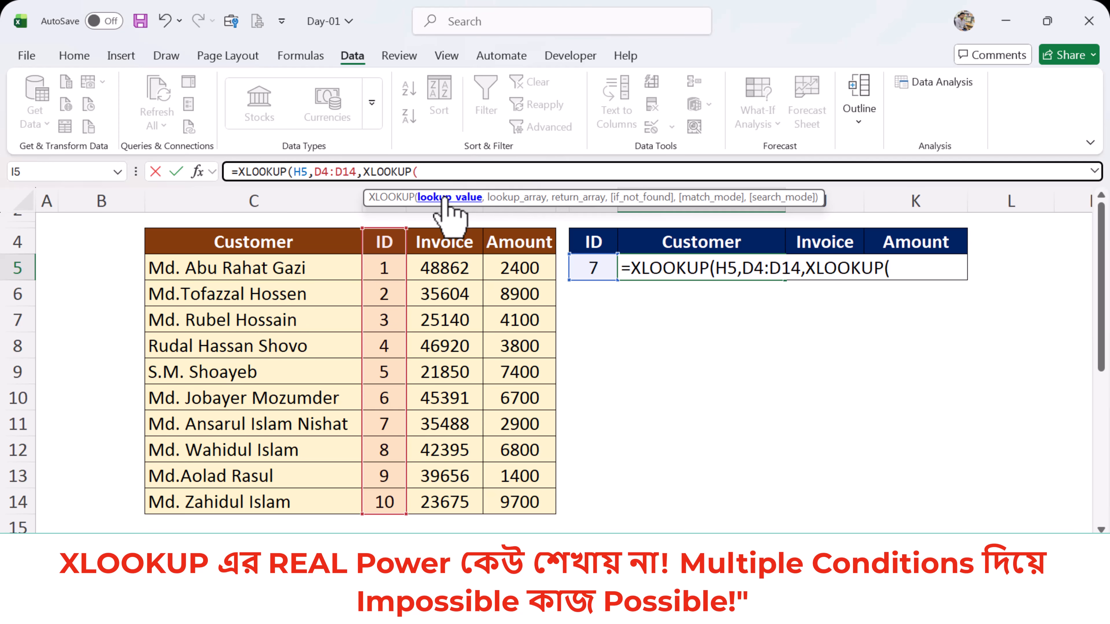
pyautogui.click(698, 234)
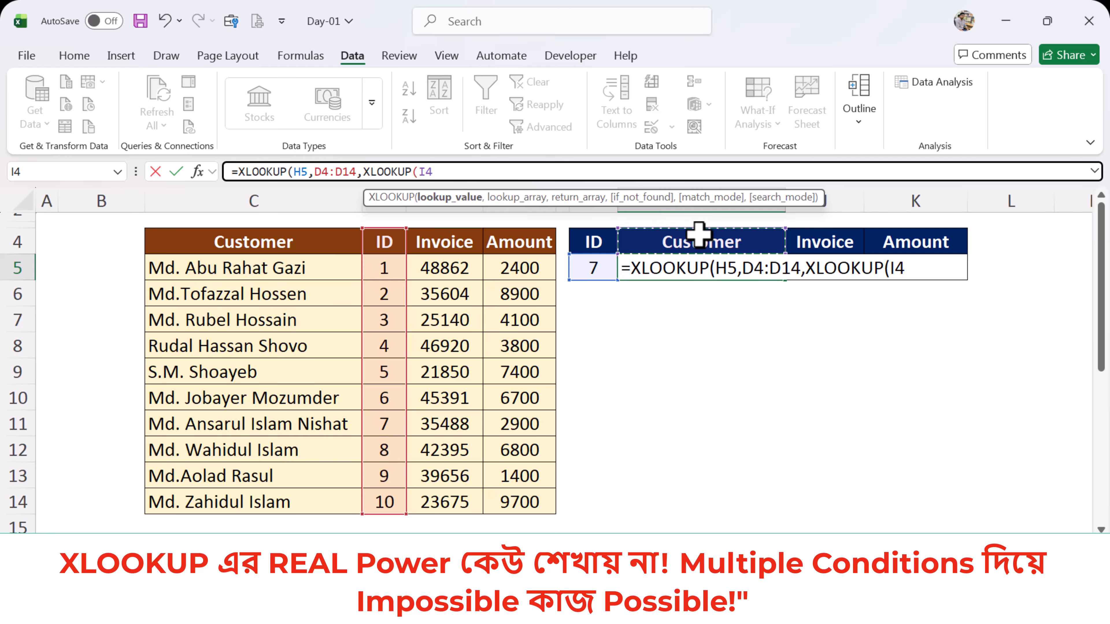
pyautogui.write(',')
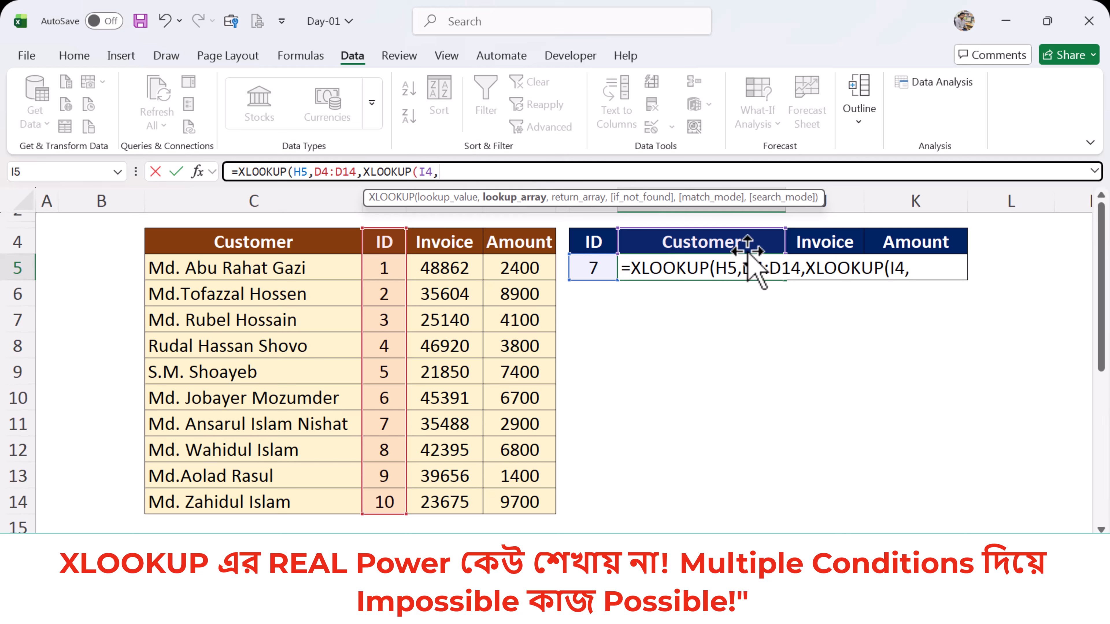
pyautogui.moveTo(258, 241); pyautogui.dragTo(508, 242)
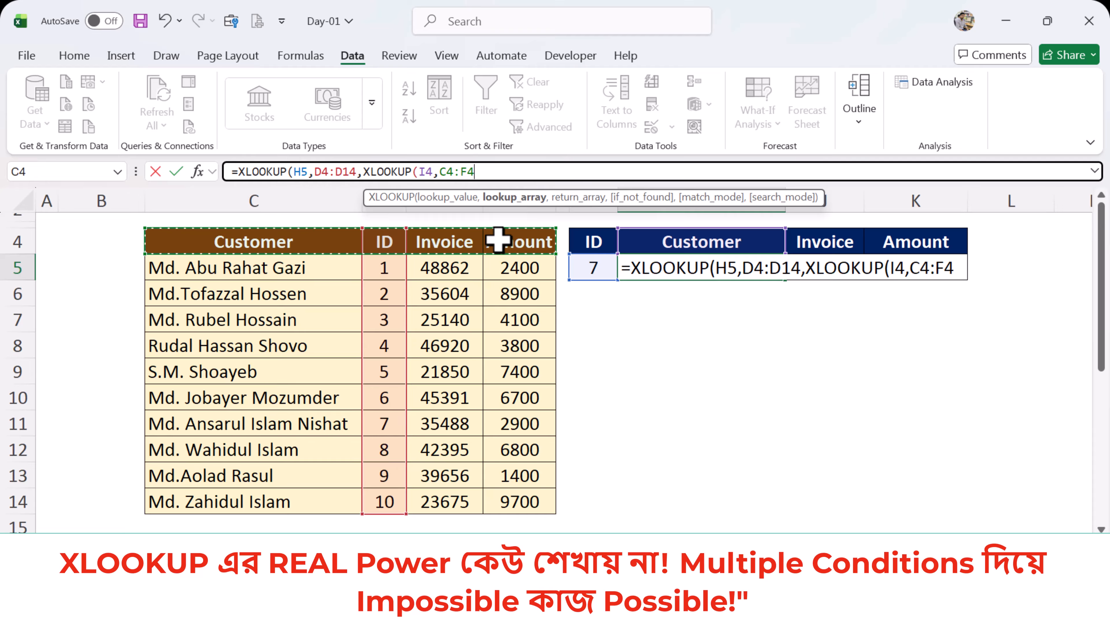
pyautogui.click(500, 172)
pyautogui.write(',')
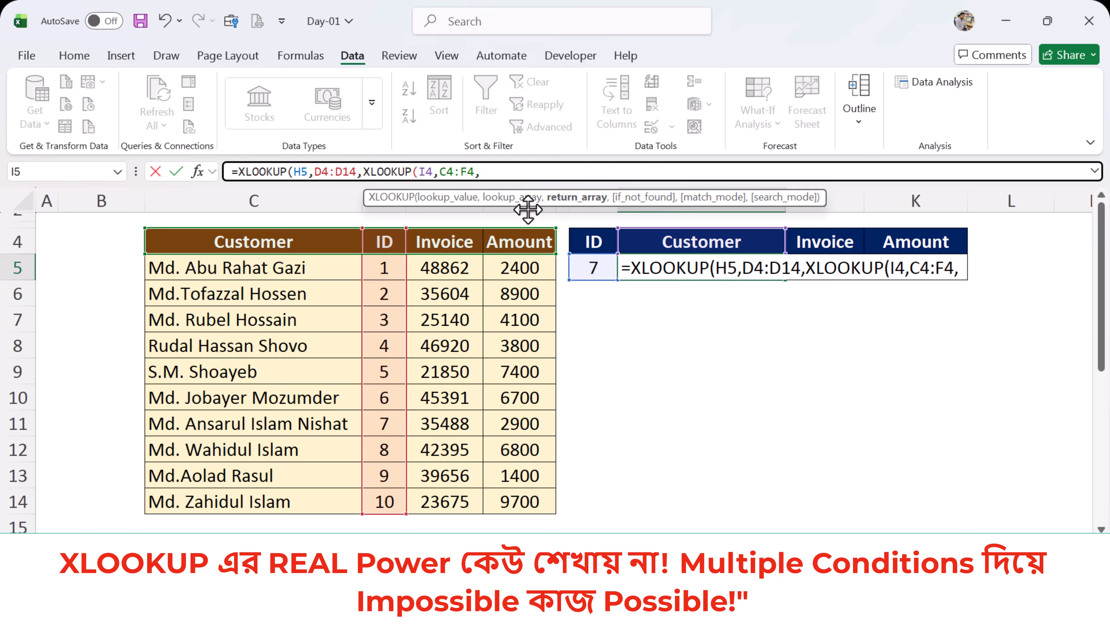
pyautogui.moveTo(191, 245); pyautogui.dragTo(540, 490)
pyautogui.write(')')
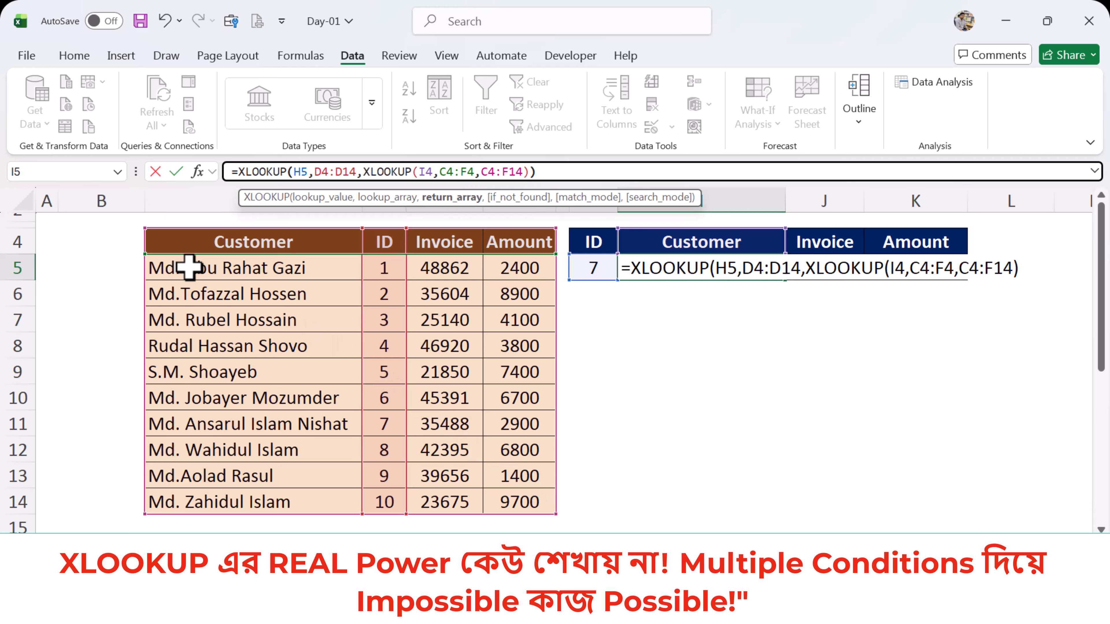
pyautogui.write(')')
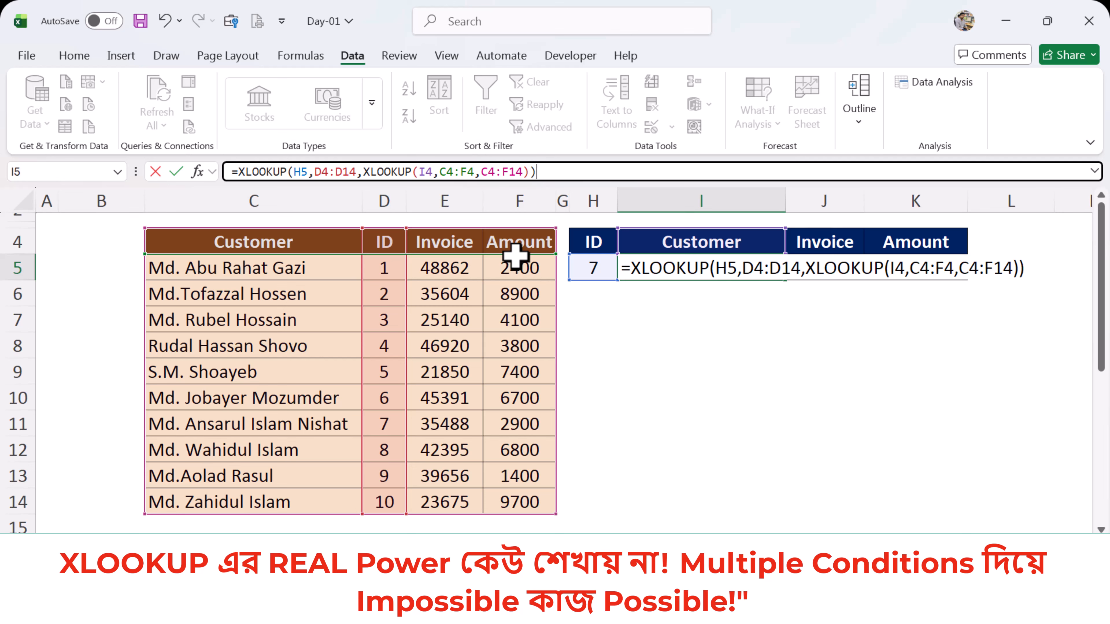
# Step: Make the inner return range absolute as $C$4:$F$14 and enter the formula in I5
pyautogui.click(488, 170)
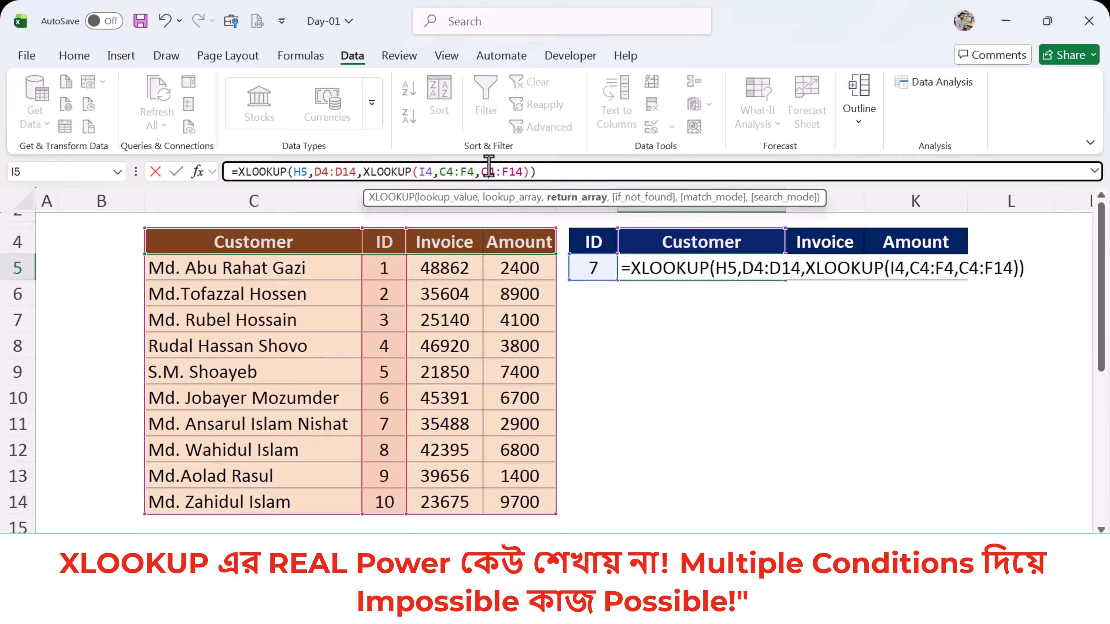
pyautogui.press('F4')
pyautogui.click(525, 172)
pyautogui.press('F4')
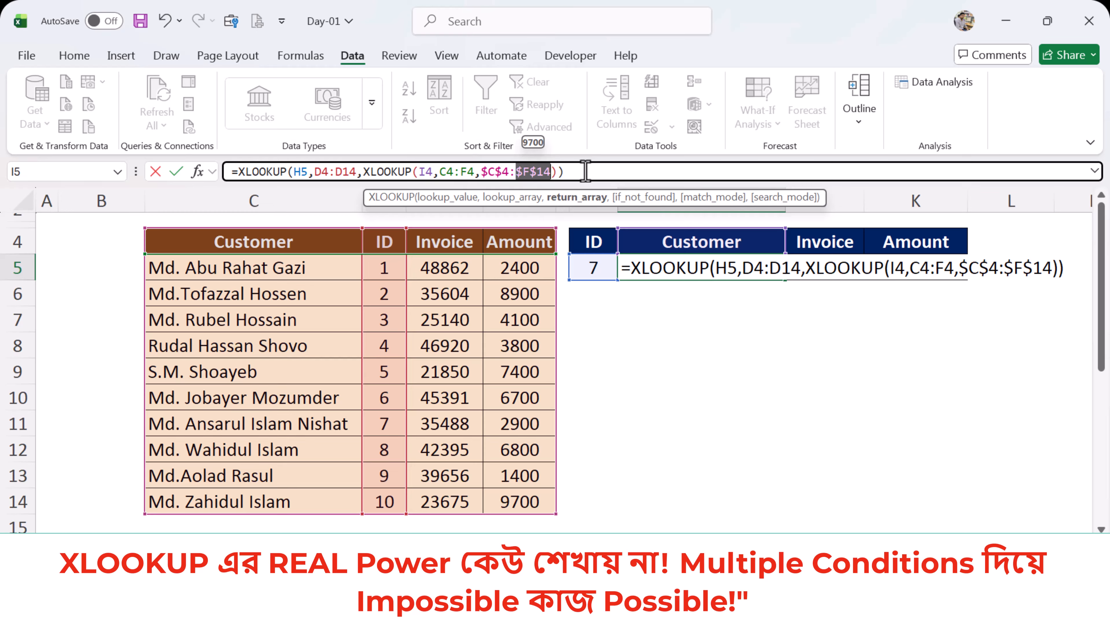
pyautogui.click(586, 171)
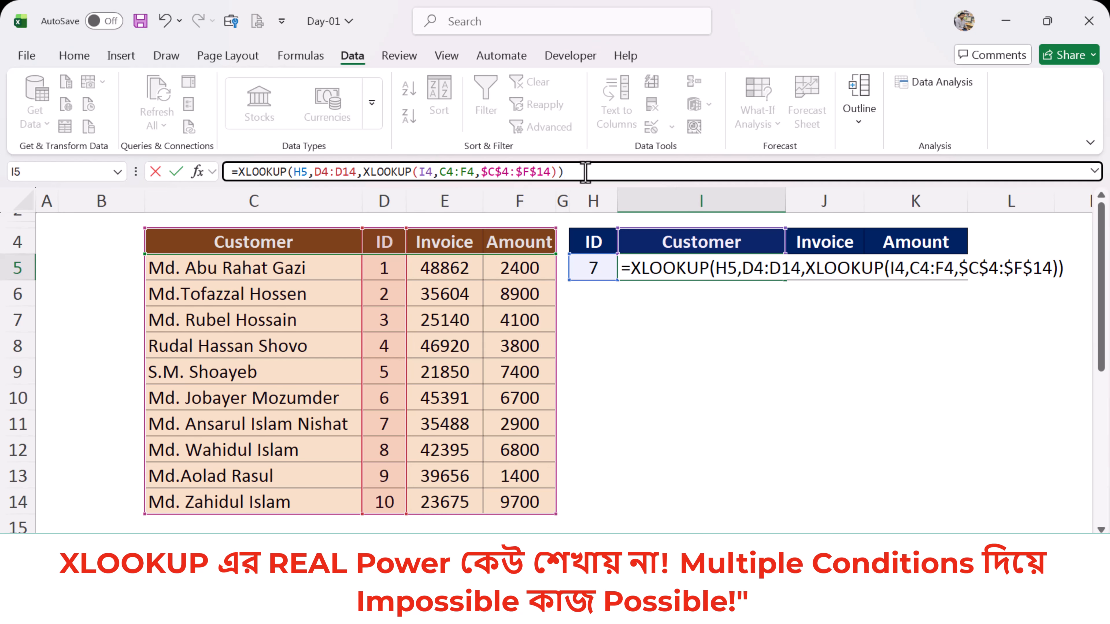
pyautogui.press('Return')
# Step: Fit column I to its contents and widen the Invoice and Amount columns J and K of the lookup table
pyautogui.click(721, 269)
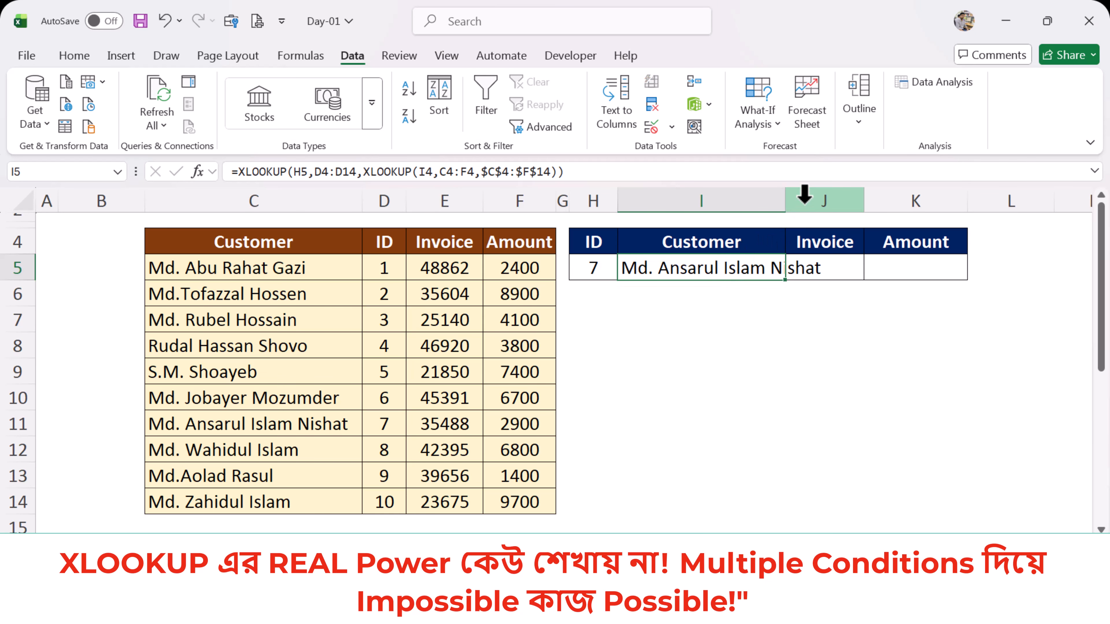
pyautogui.doubleClick(789, 193)
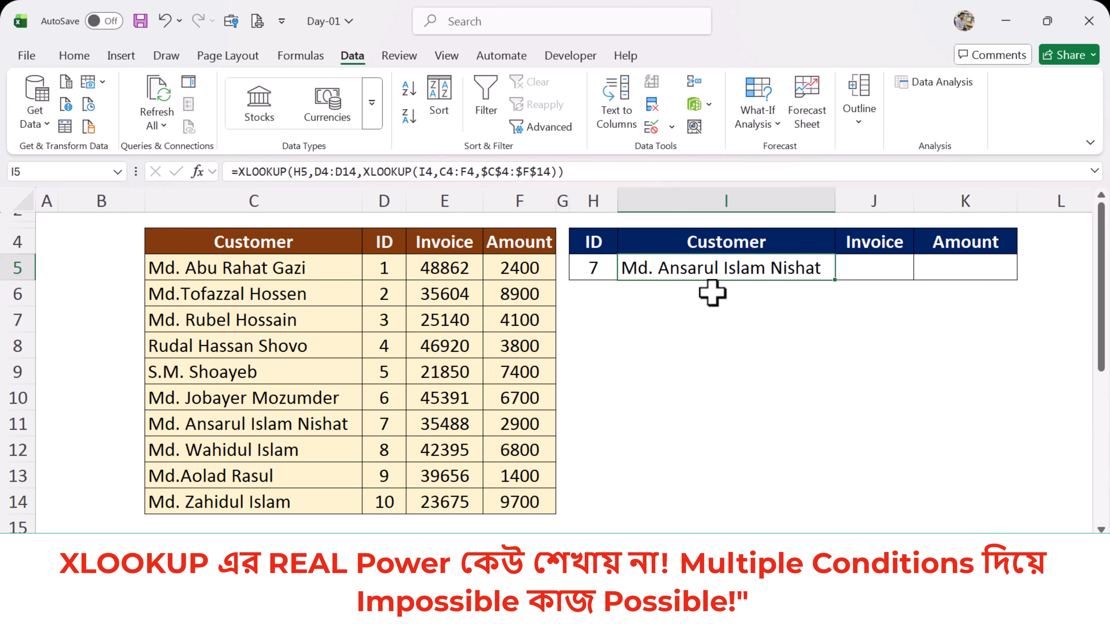
pyautogui.click(853, 267)
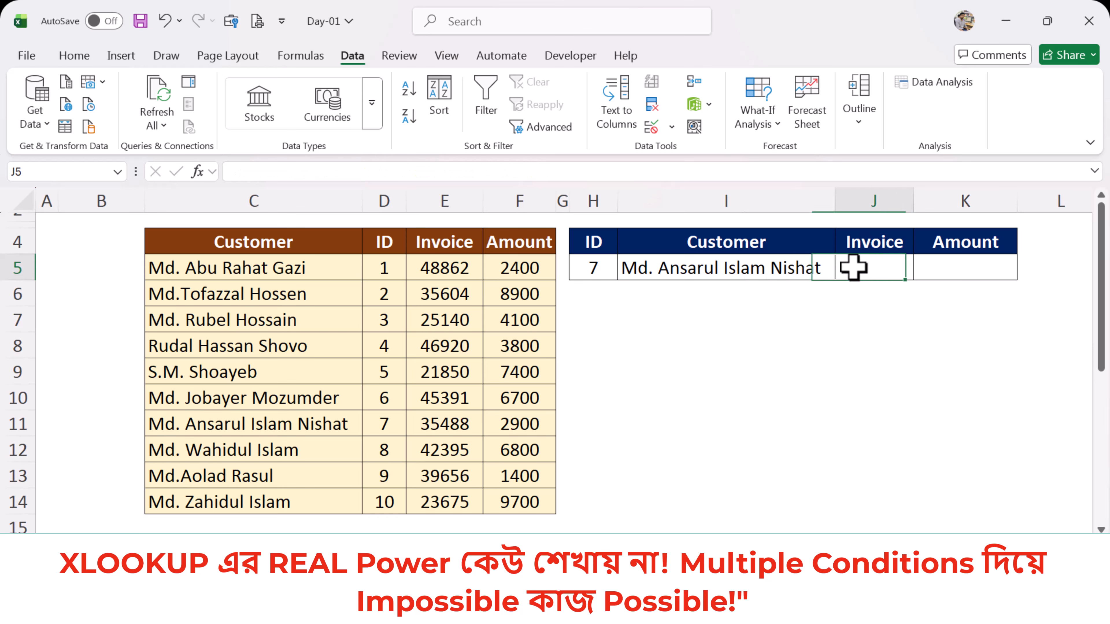
pyautogui.click(711, 270)
pyautogui.moveTo(914, 202); pyautogui.dragTo(946, 204)
pyautogui.moveTo(1048, 201); pyautogui.dragTo(1074, 199)
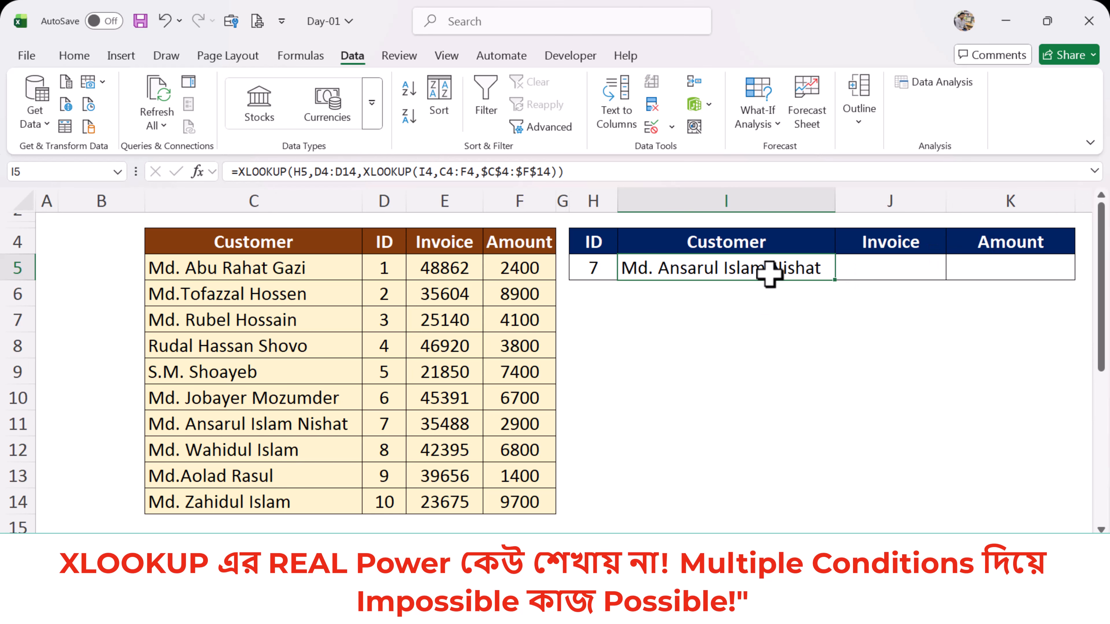
# Step: Try filling the I5 formula across to J5 and examine the cell references in the copy
pyautogui.moveTo(835, 280); pyautogui.dragTo(918, 280)
pyautogui.click(892, 268)
pyautogui.click(891, 267)
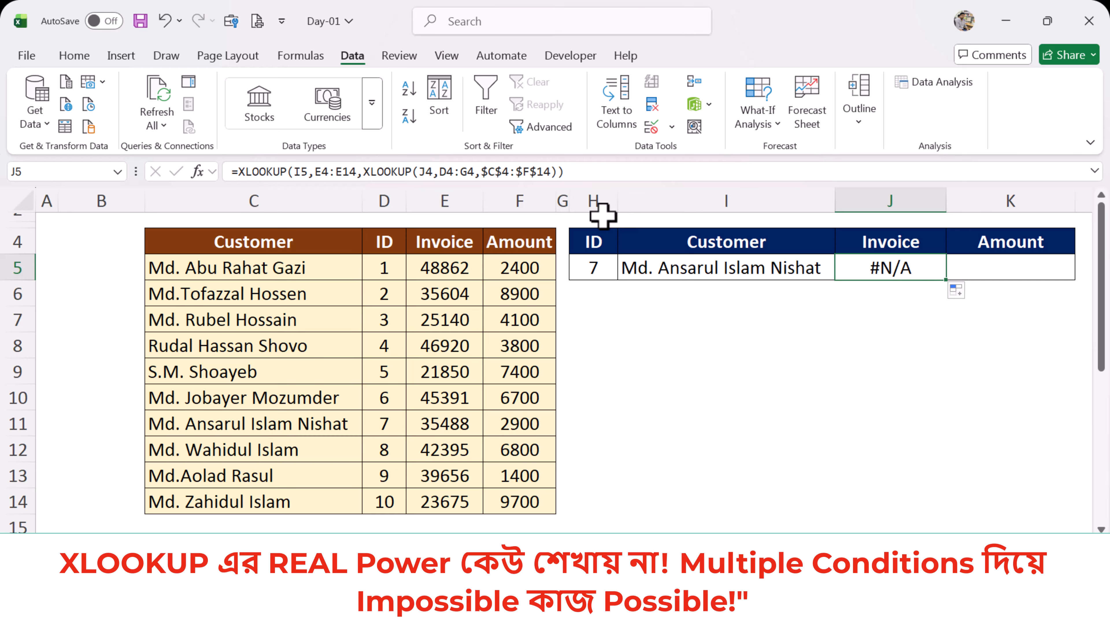
pyautogui.press('F2')
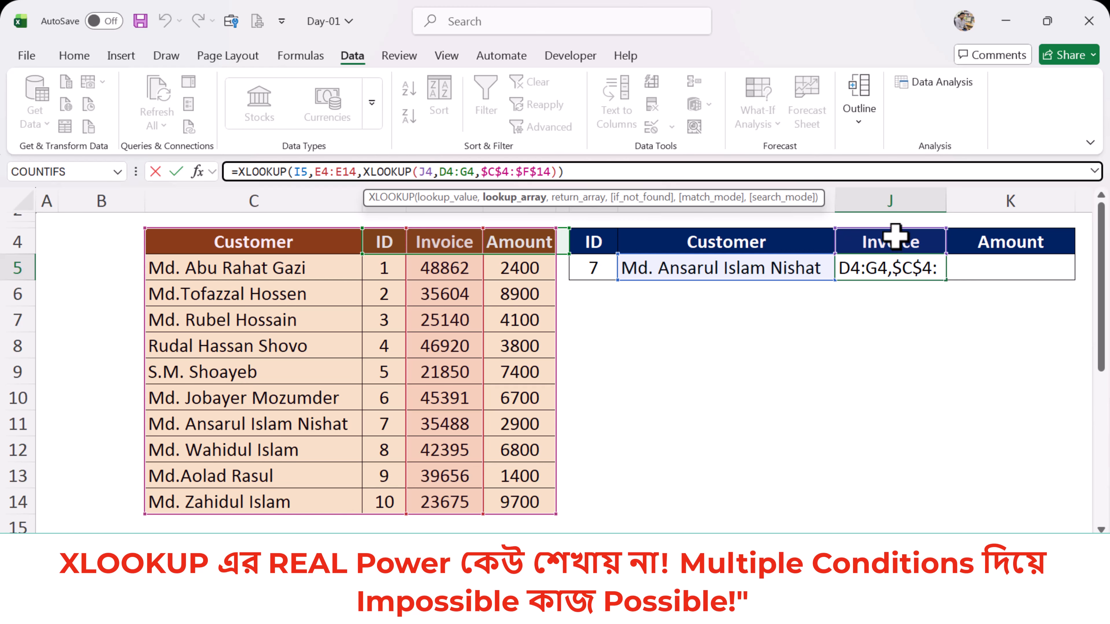
pyautogui.press('Return')
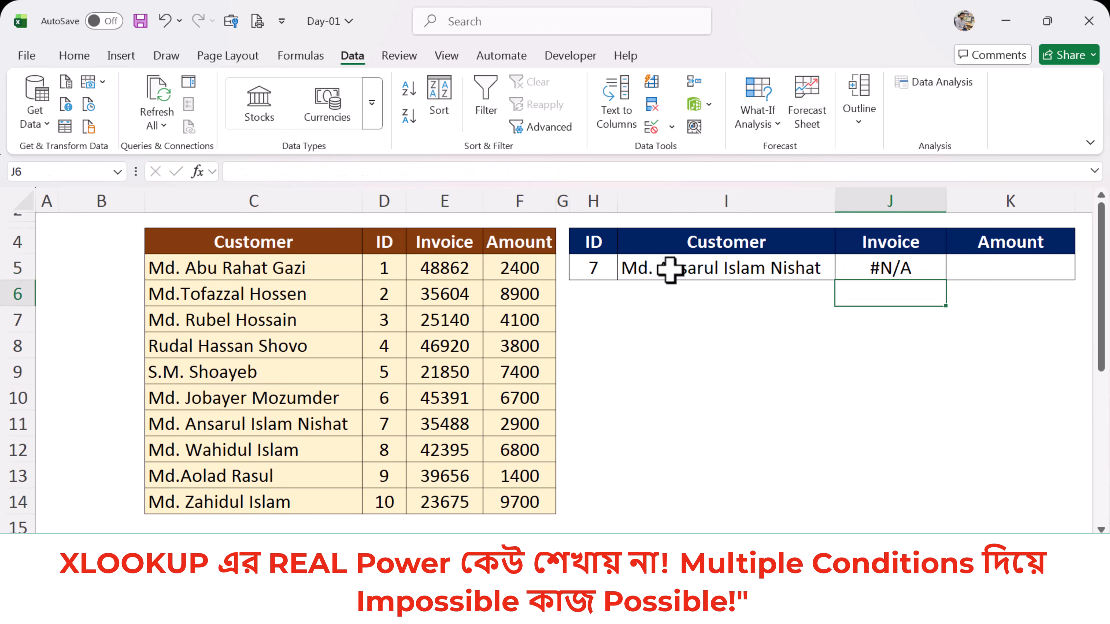
# Step: Change the lookup values in the I5 formula to $H5 and I$4, and fill it across to J5:K5
pyautogui.click(664, 269)
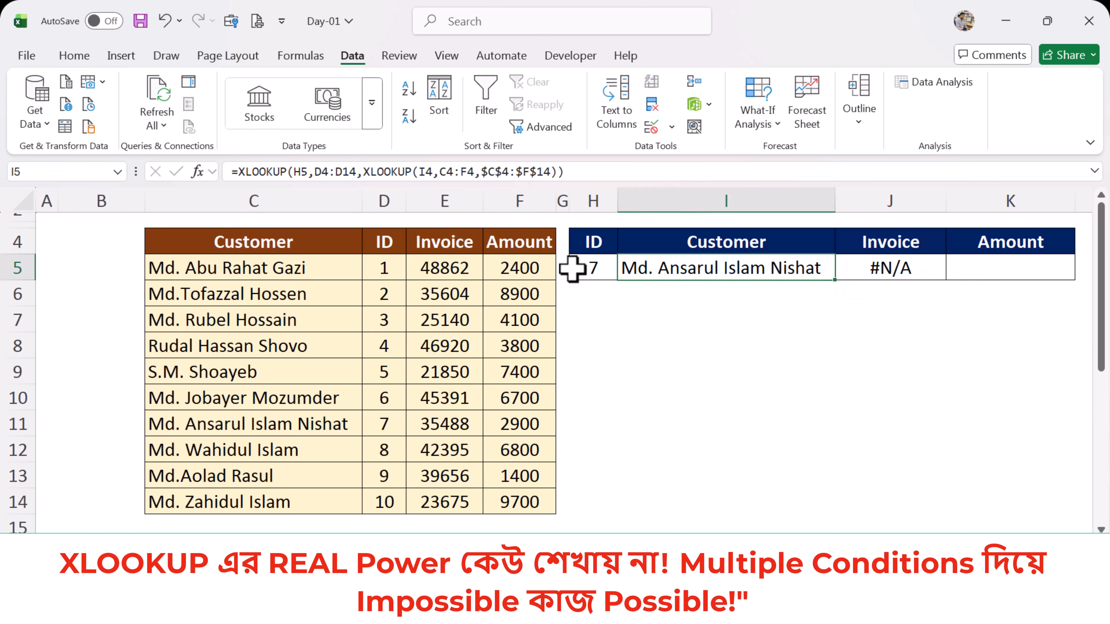
pyautogui.click(295, 172)
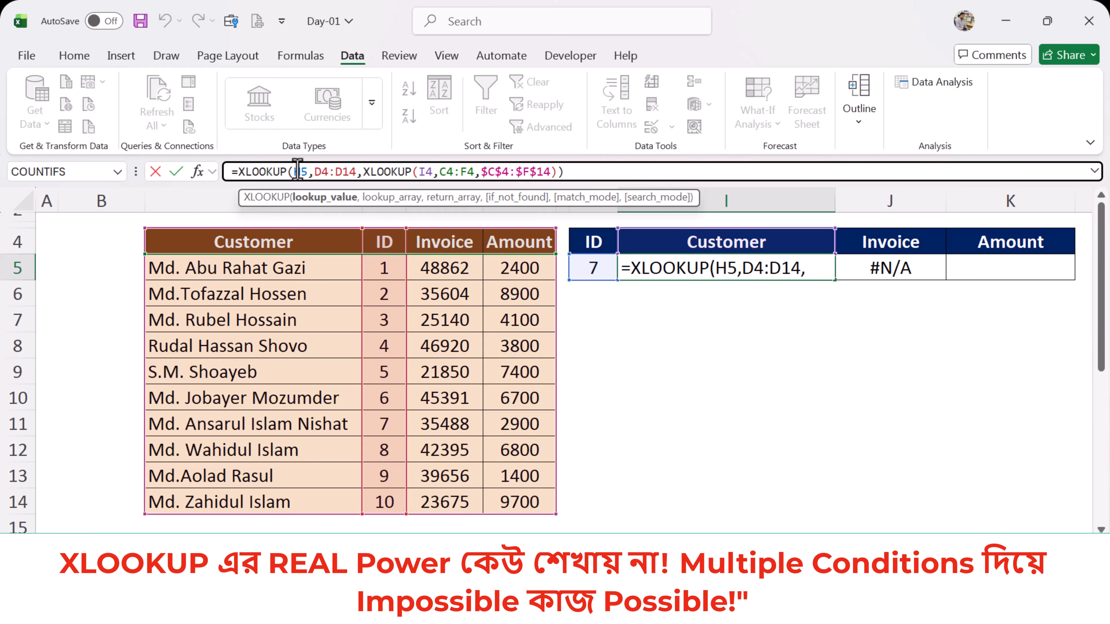
pyautogui.write('$')
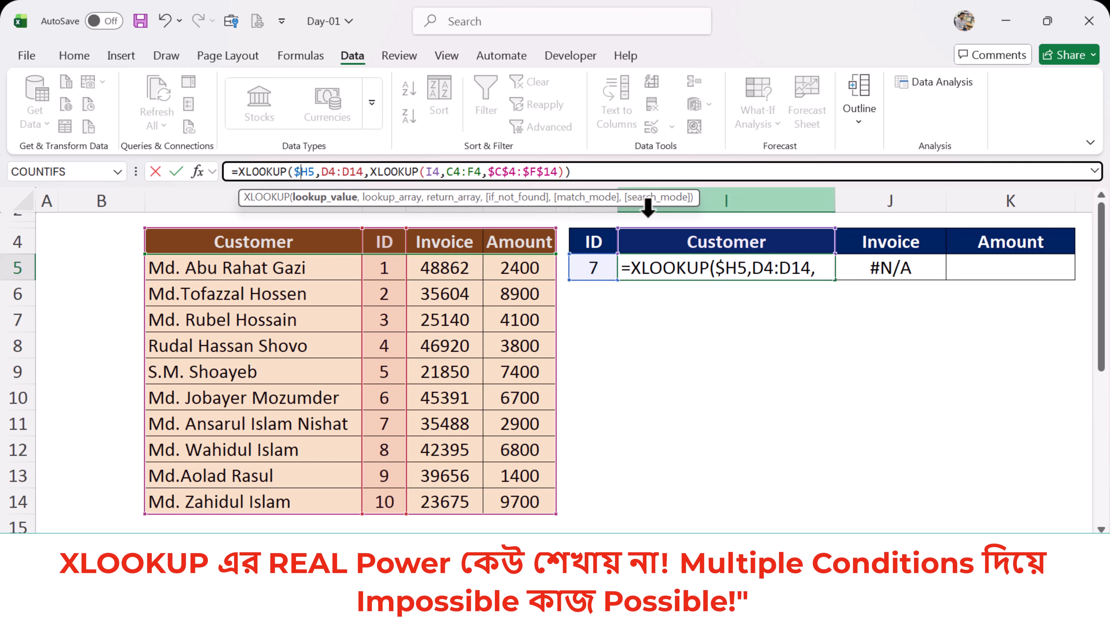
pyautogui.click(438, 172)
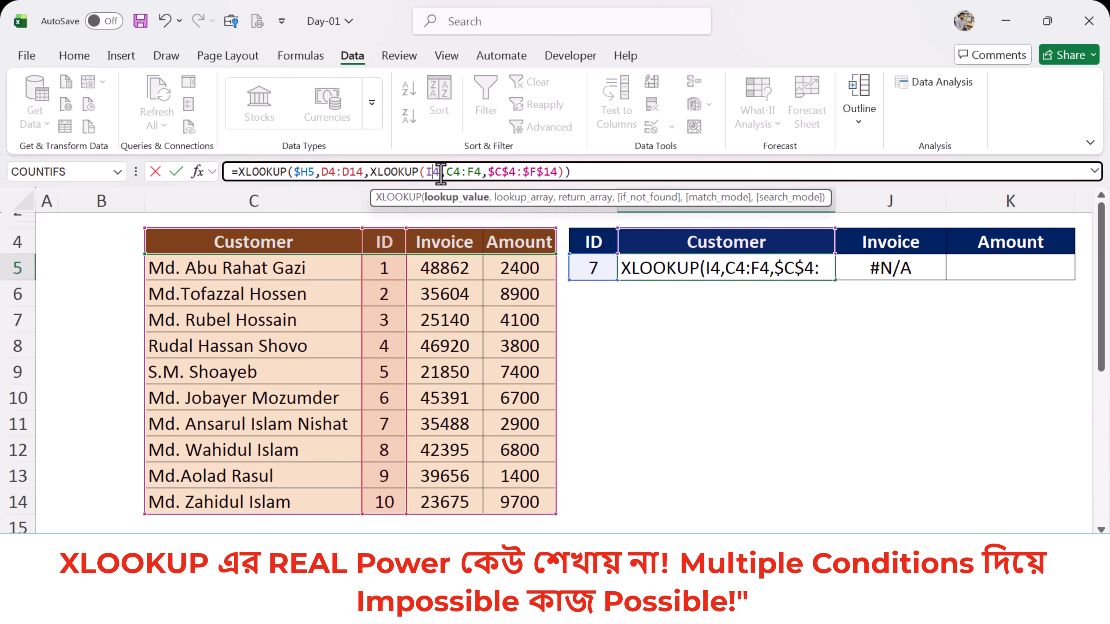
pyautogui.write('$')
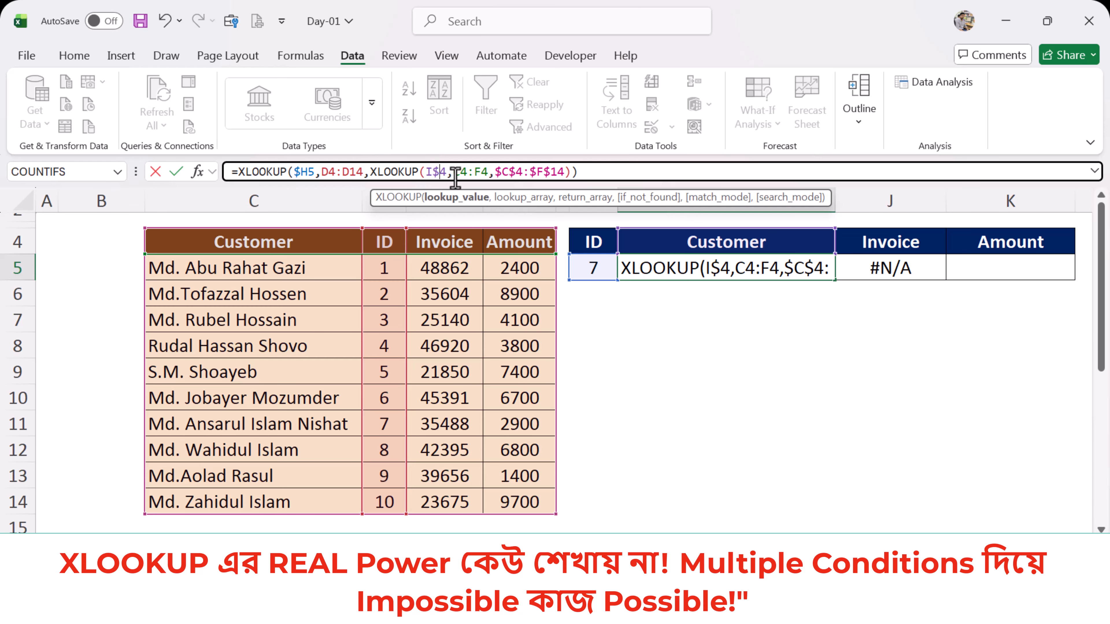
pyautogui.click(592, 171)
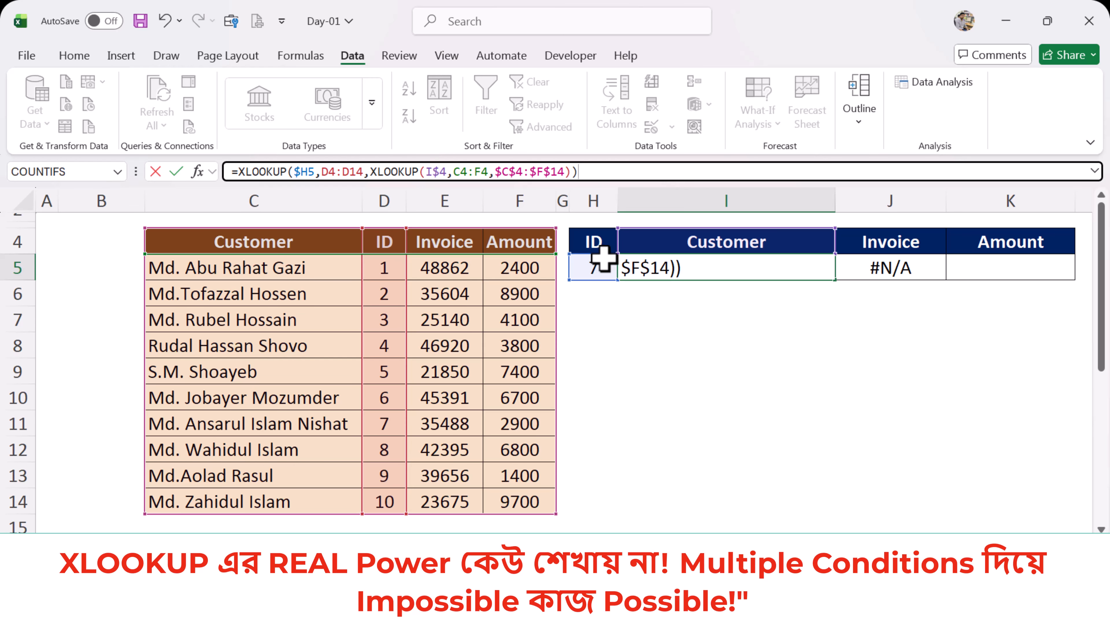
pyautogui.click(437, 171)
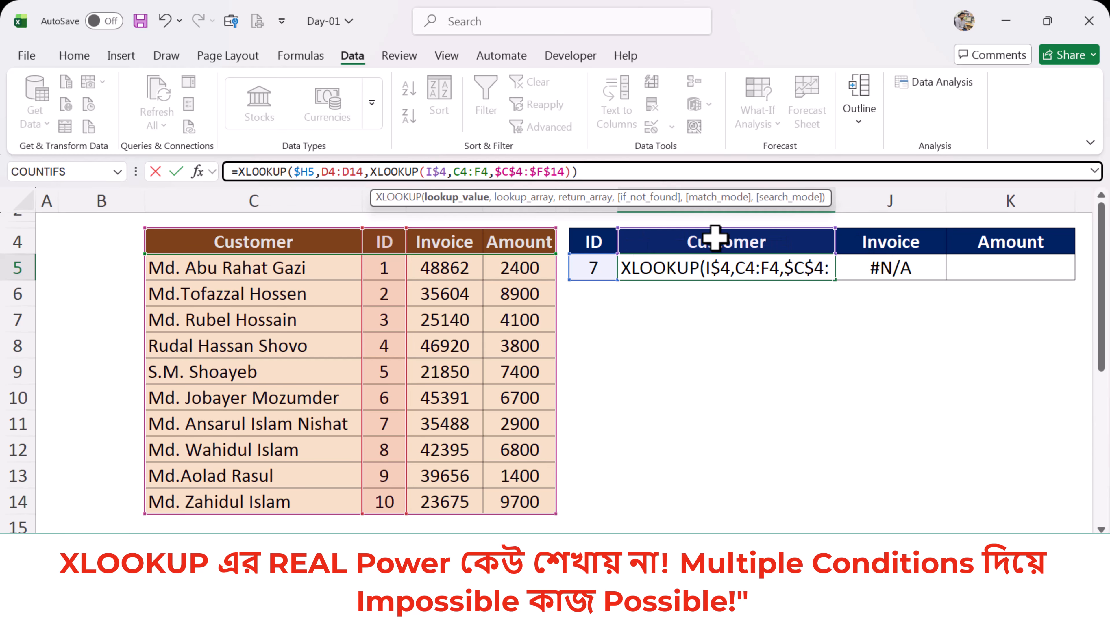
pyautogui.click(781, 267)
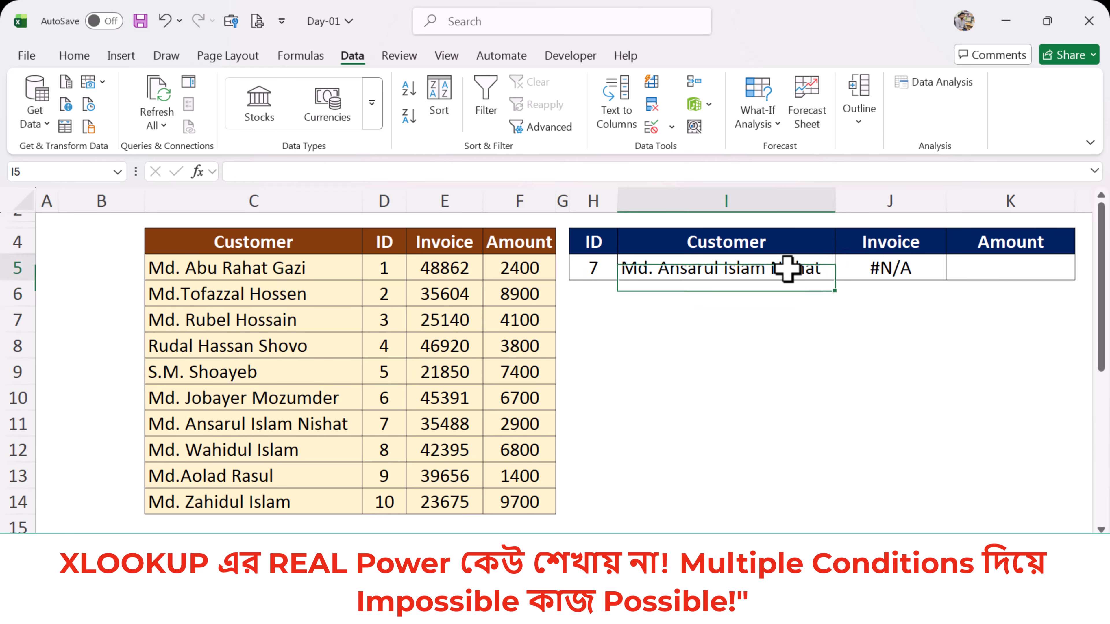
pyautogui.moveTo(836, 286); pyautogui.dragTo(1068, 279)
pyautogui.click(810, 268)
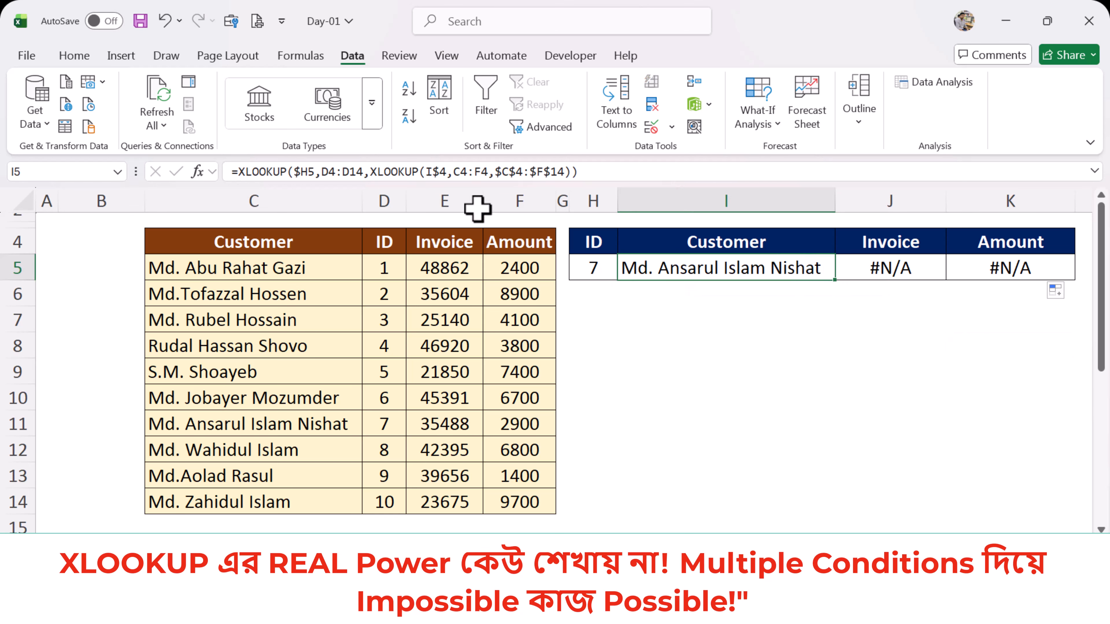
# Step: Make the outer XLOOKUP's lookup array absolute as $D$4:$D$14 in the I5 formula
pyautogui.click(437, 172)
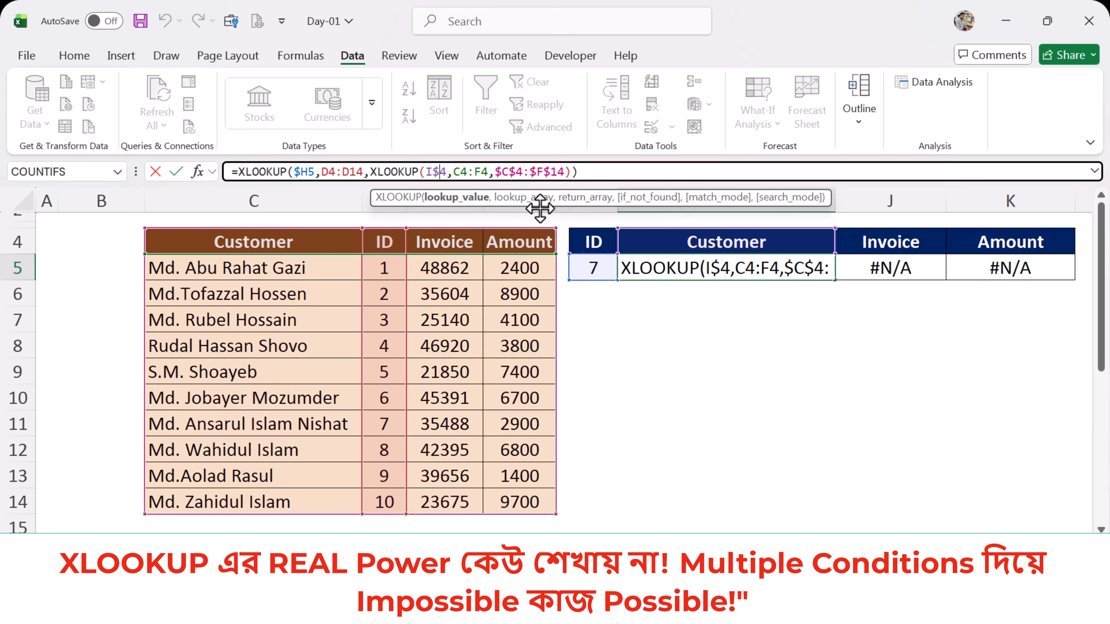
pyautogui.press('Return')
pyautogui.click(640, 259)
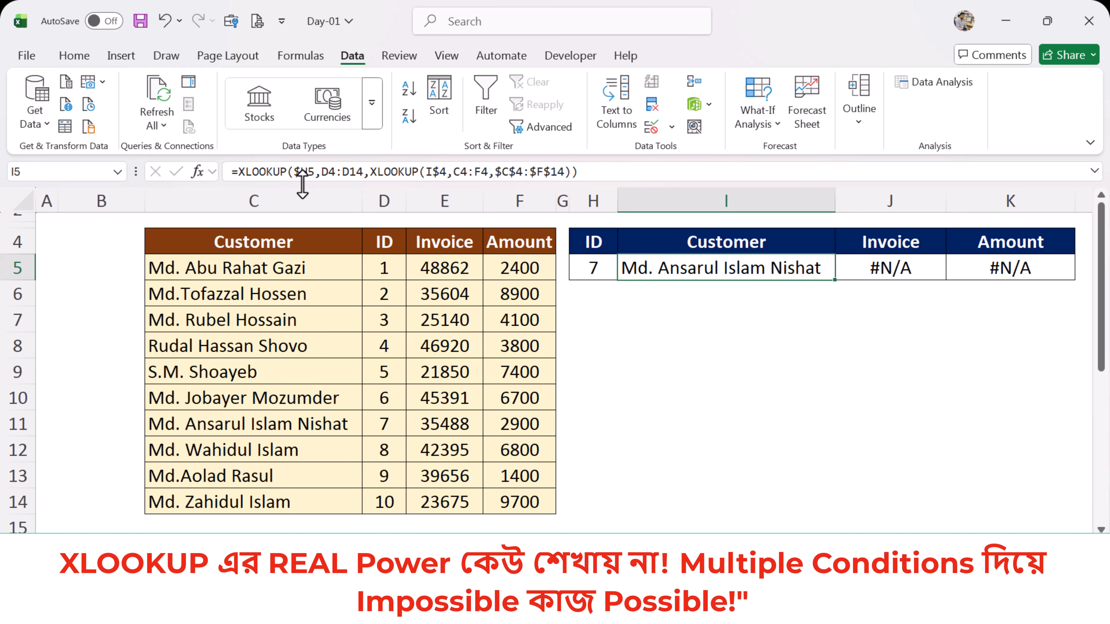
pyautogui.click(325, 172)
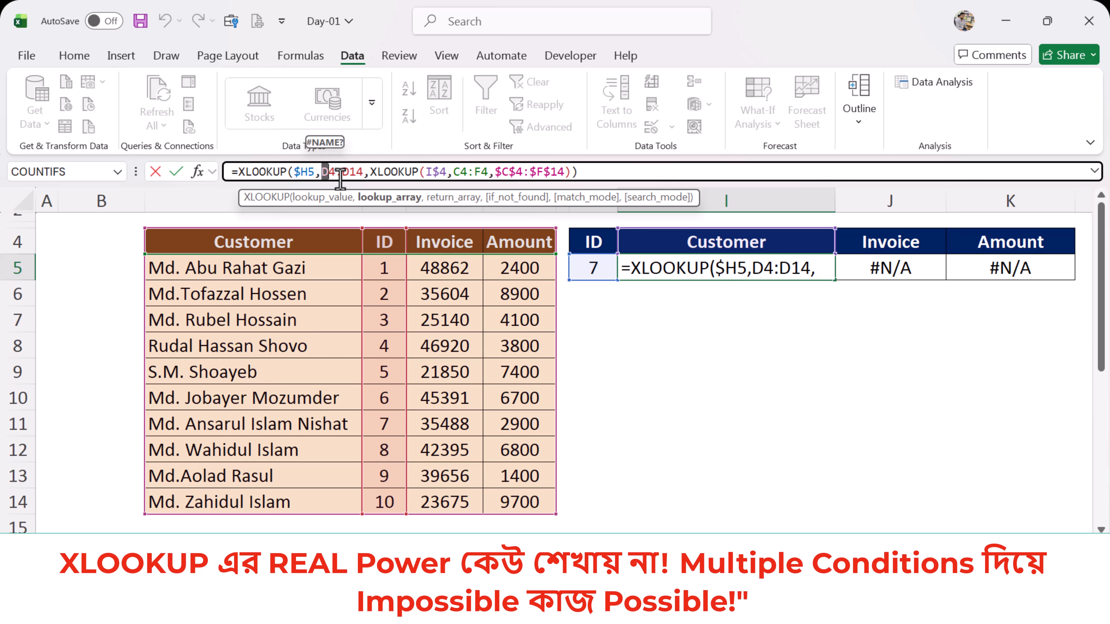
pyautogui.moveTo(341, 178); pyautogui.dragTo(337, 176)
pyautogui.press('F4')
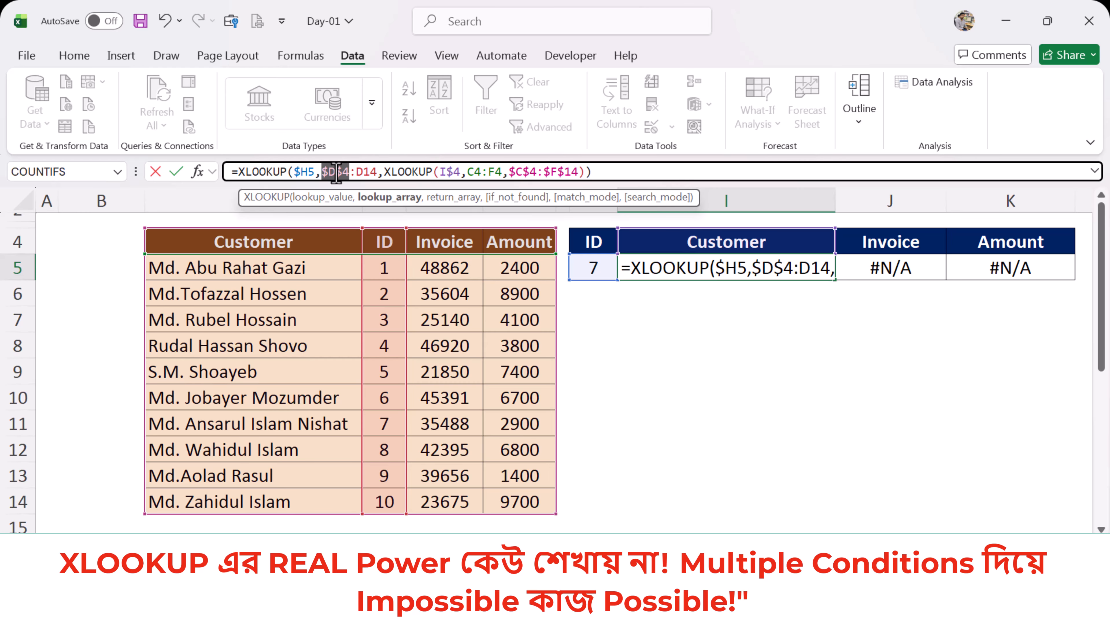
pyautogui.click(365, 177)
pyautogui.press('F4')
# Step: Make the inner XLOOKUP's lookup array absolute as $C$4:$F$4 and enter the formula in I5
pyautogui.click(490, 173)
pyautogui.press('F4')
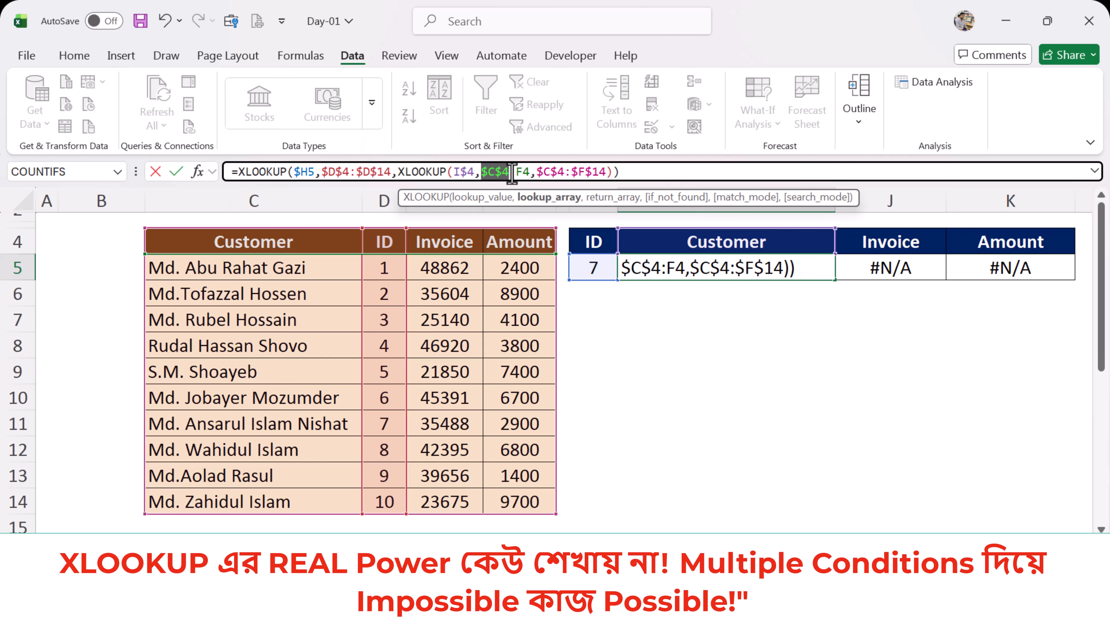
pyautogui.click(524, 172)
pyautogui.press('F4')
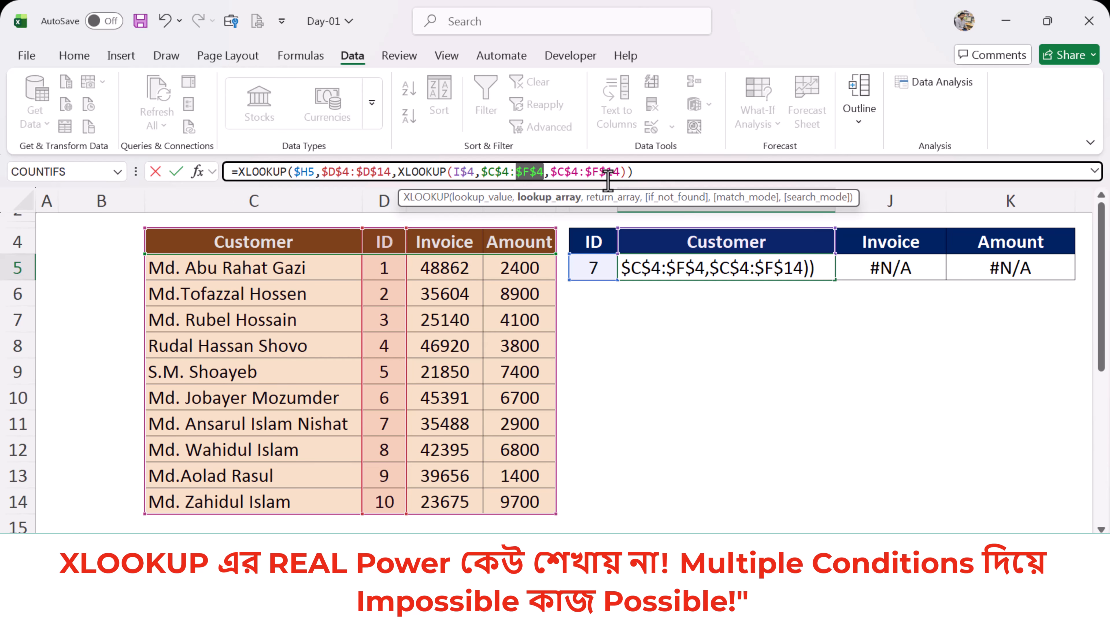
pyautogui.click(658, 172)
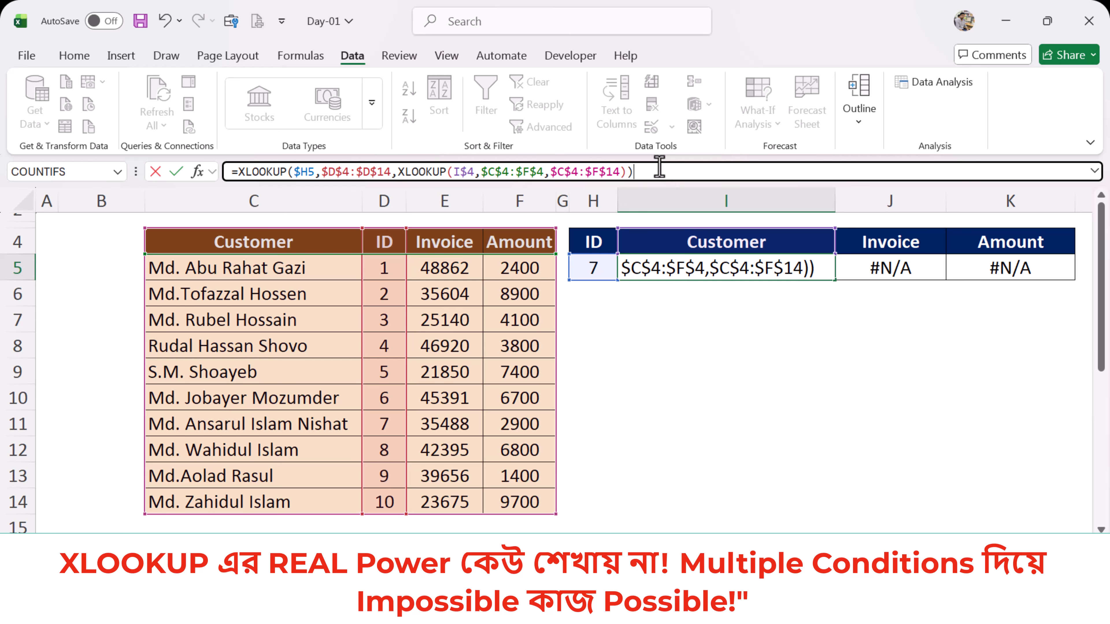
pyautogui.press('Return')
# Step: Fill the corrected I5 formula across to J5:K5
pyautogui.click(734, 268)
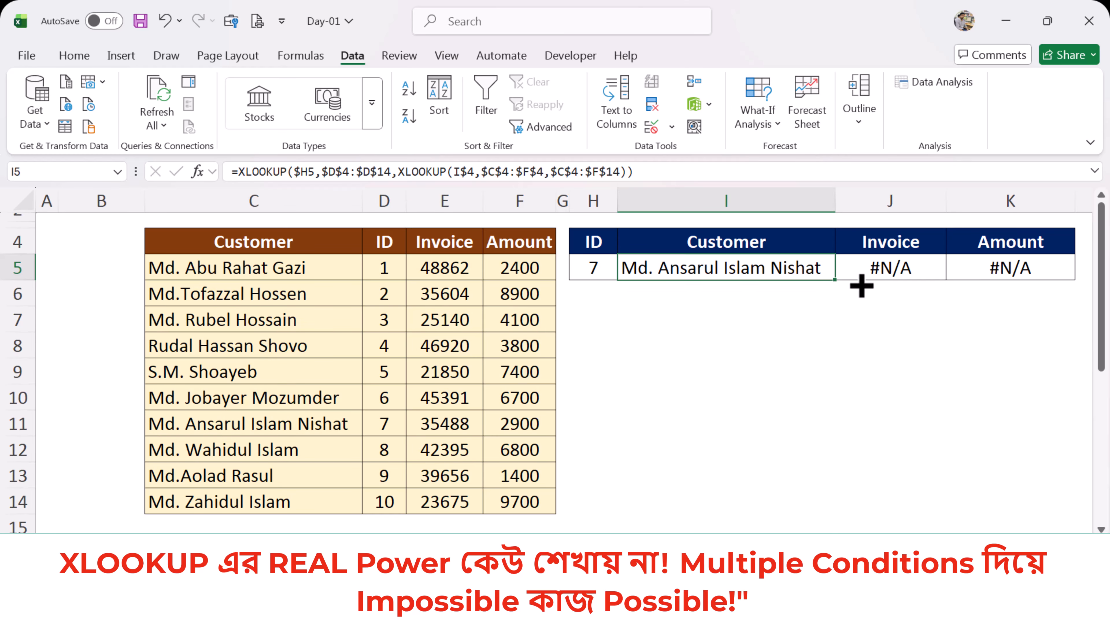
pyautogui.moveTo(861, 286); pyautogui.dragTo(1048, 280)
pyautogui.click(1027, 267)
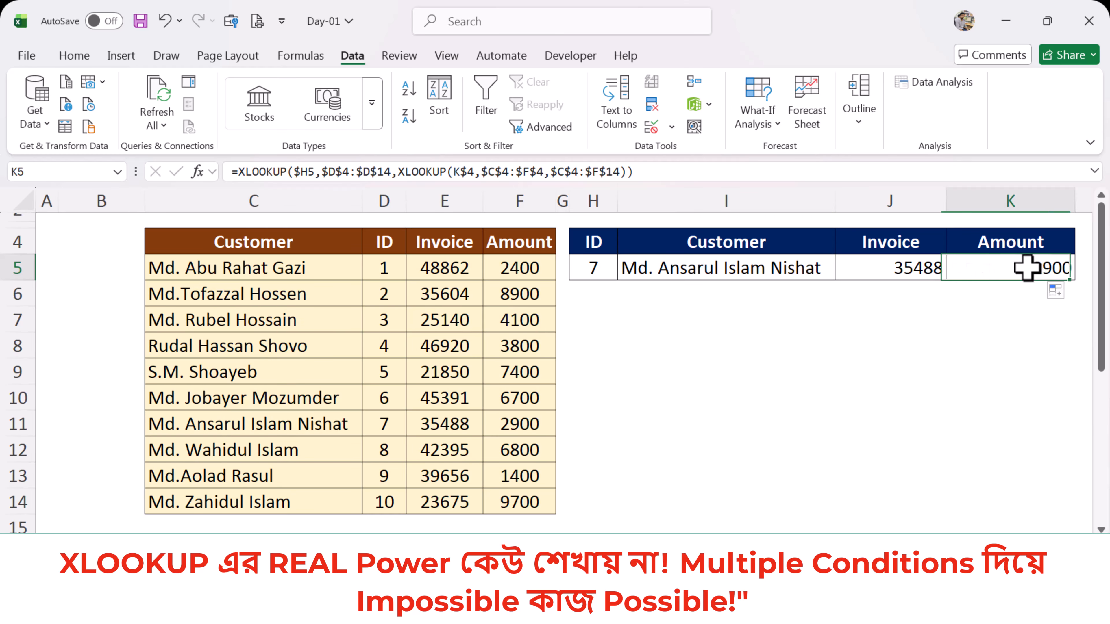
pyautogui.click(920, 259)
pyautogui.moveTo(783, 268); pyautogui.dragTo(1024, 267)
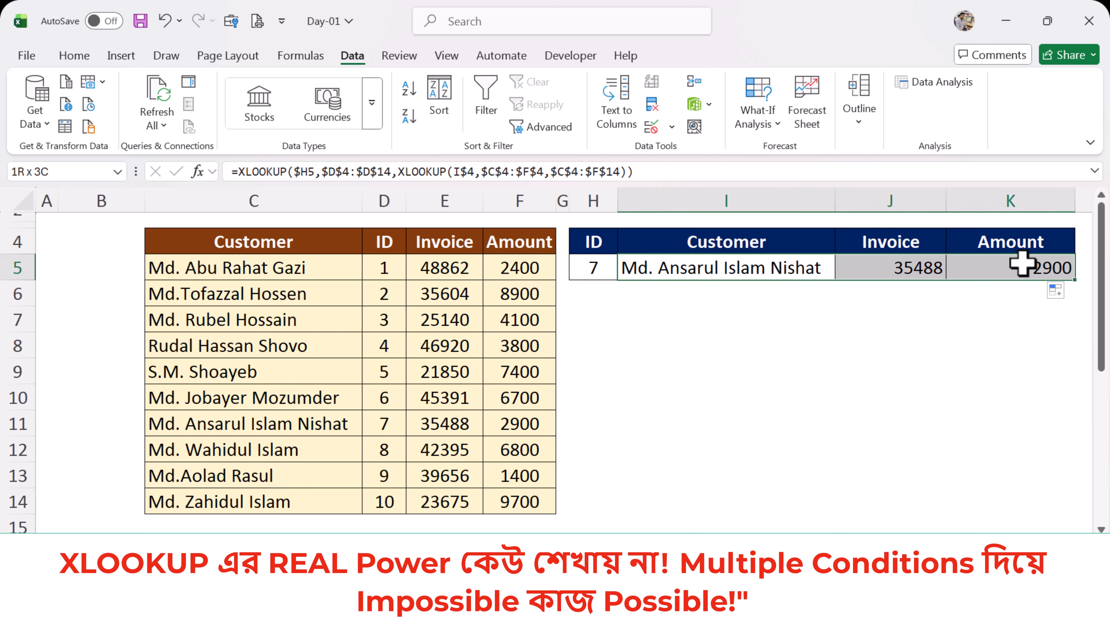
# Step: Choose ID 5 from the dropdown list in H5
pyautogui.click(672, 241)
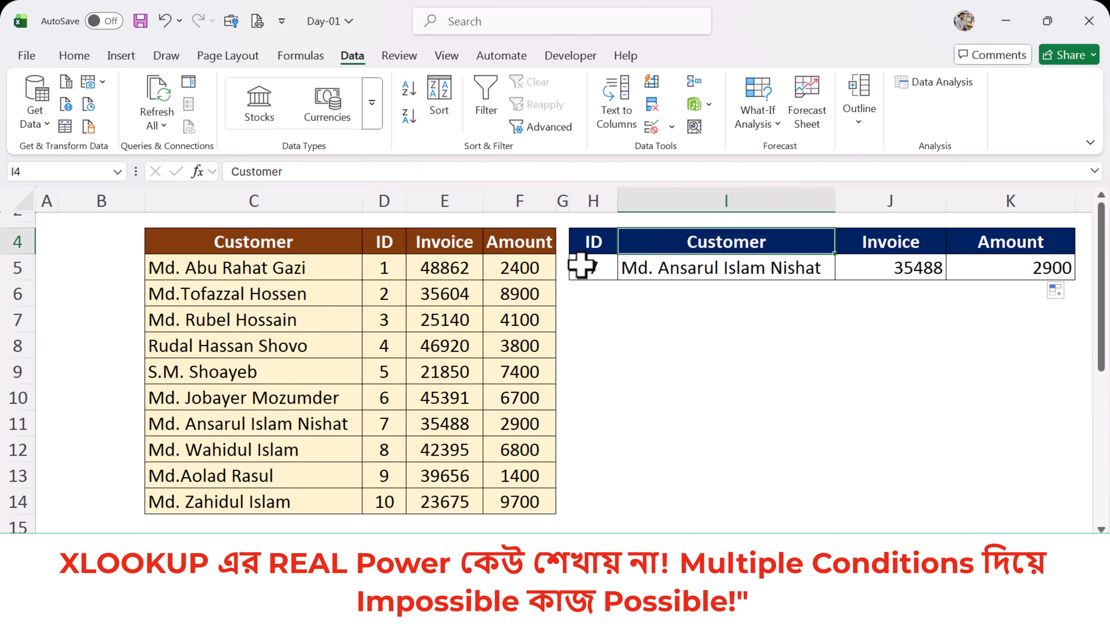
pyautogui.click(577, 265)
pyautogui.click(625, 272)
pyautogui.click(588, 346)
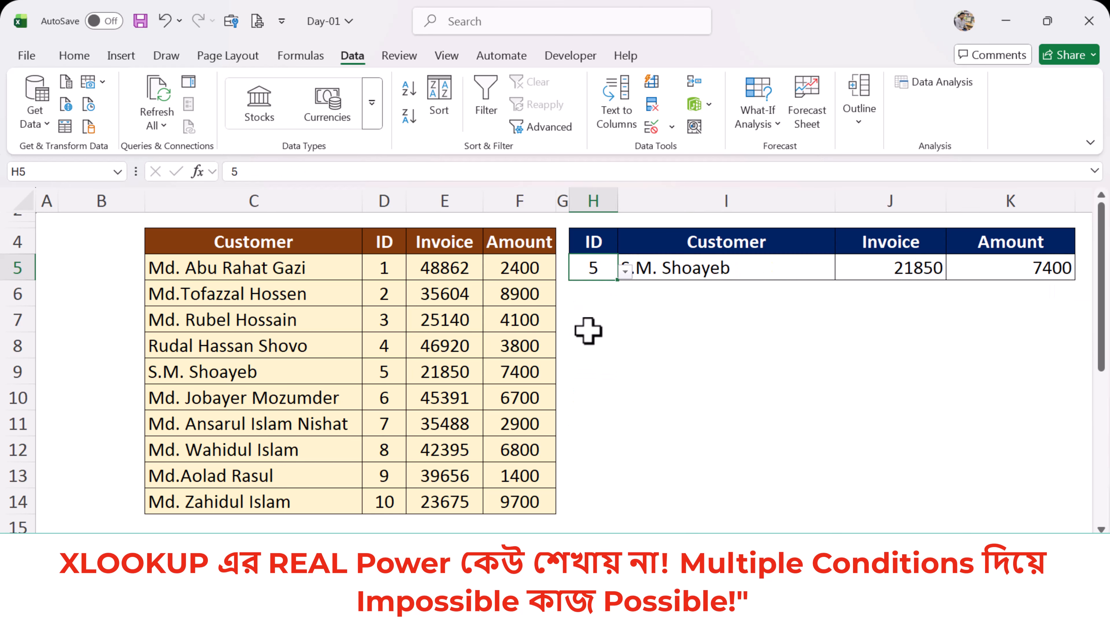
# Step: Compare the lookup results in I5:K5 for ID 5 with the matching source record in row 9
pyautogui.click(722, 243)
pyautogui.click(675, 273)
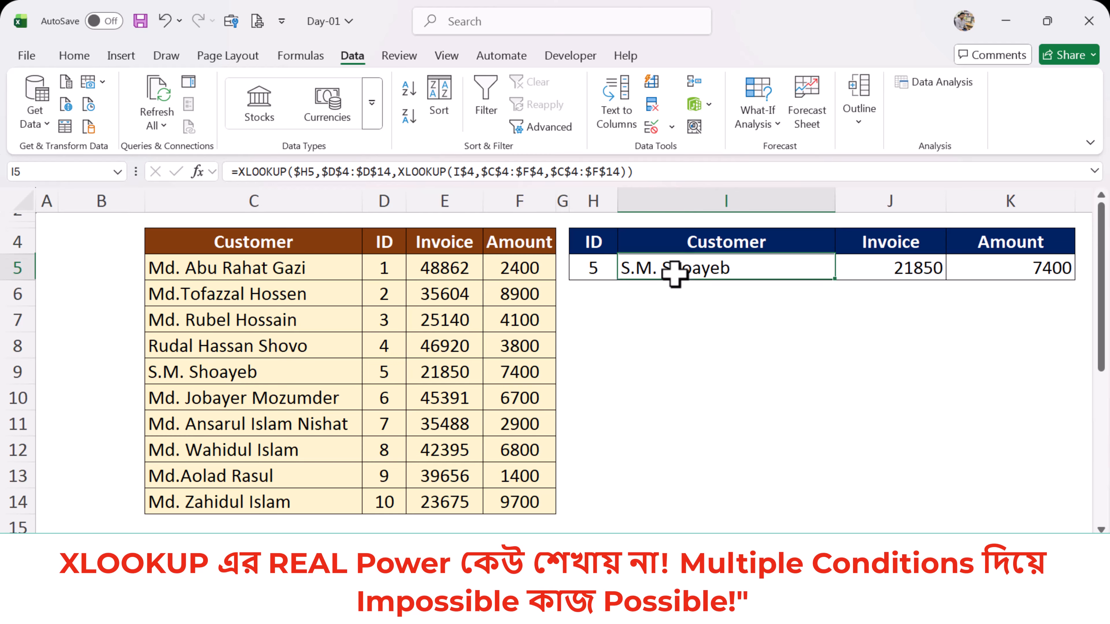
pyautogui.click(941, 264)
pyautogui.click(1051, 259)
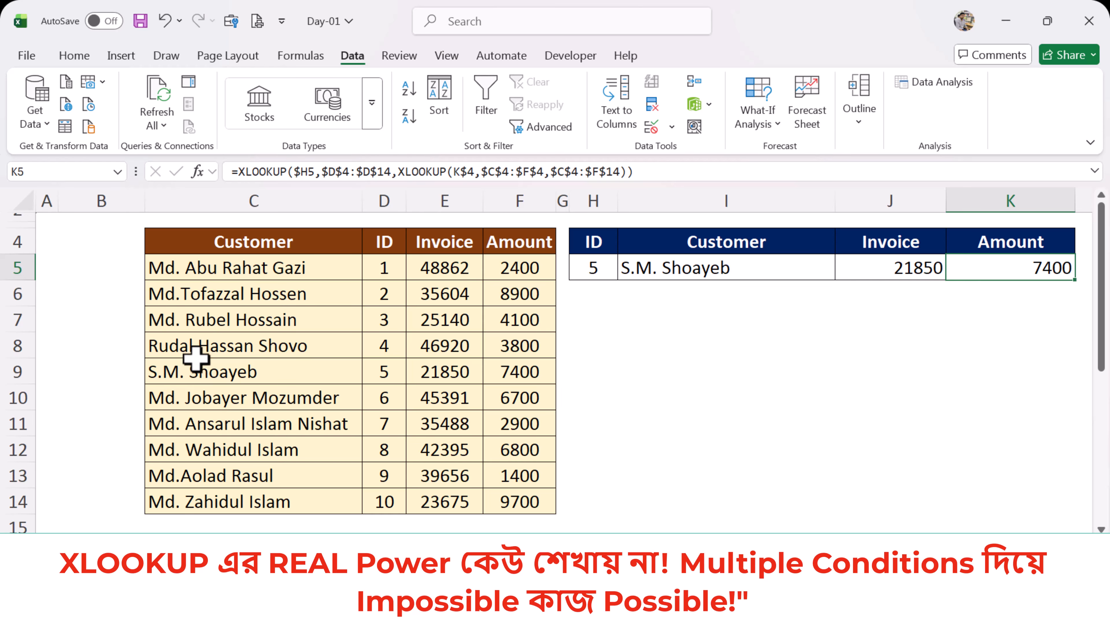
pyautogui.click(386, 373)
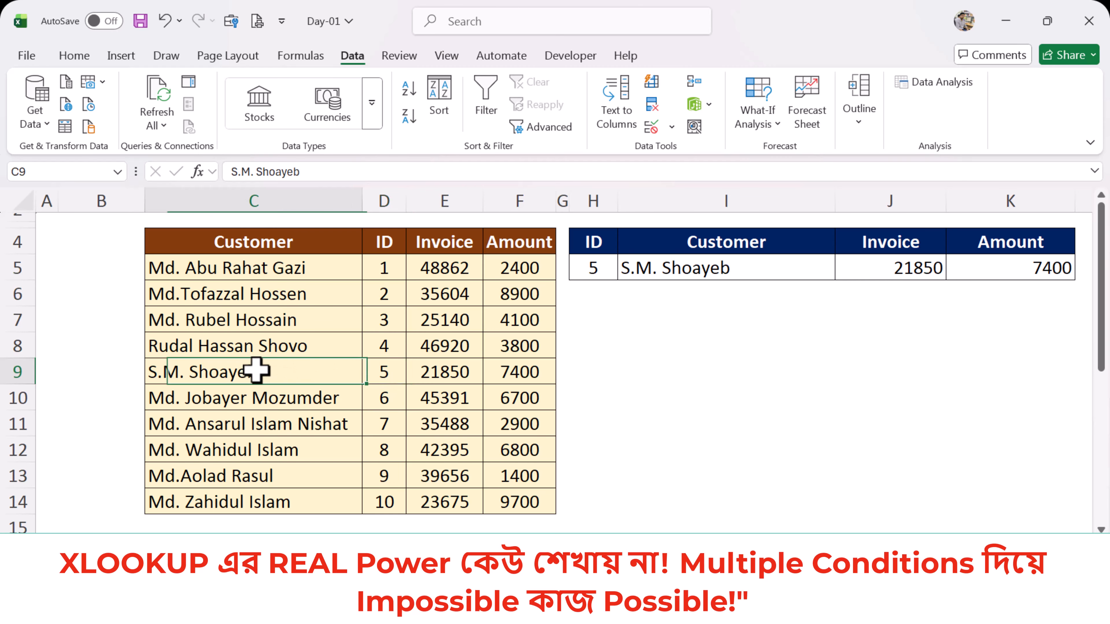
pyautogui.moveTo(257, 371); pyautogui.dragTo(518, 370)
pyautogui.keyDown('ctrl'); pyautogui.click(1059, 264); pyautogui.keyUp('ctrl')
pyautogui.click(726, 268)
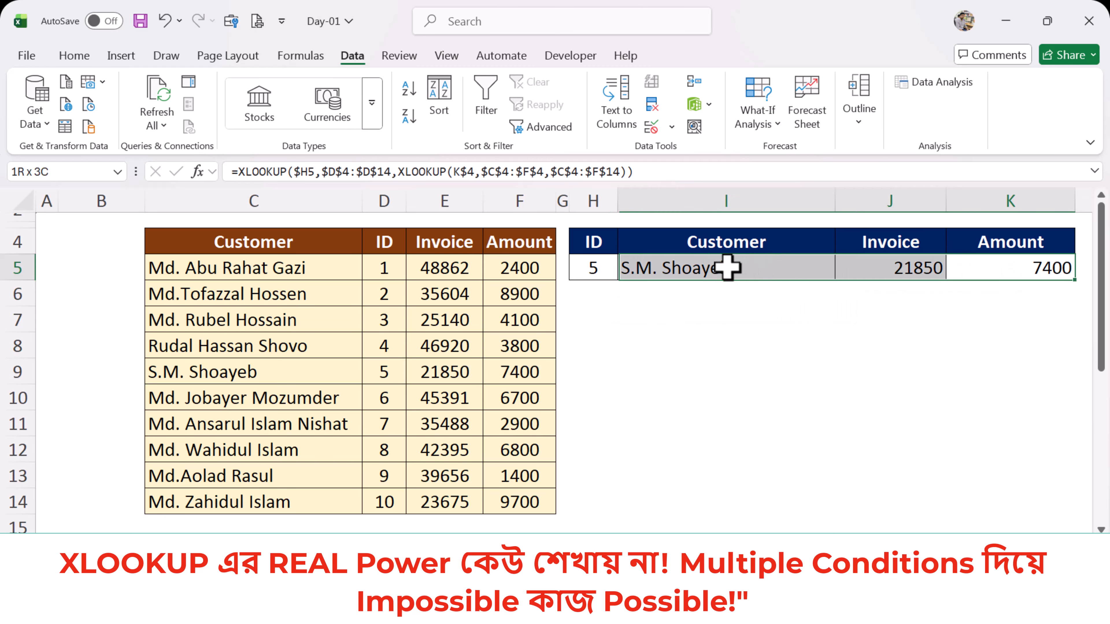
# Step: Add list data validation to the header cells I4:K4 with =$C$4:$F$4 as the source
pyautogui.click(745, 241)
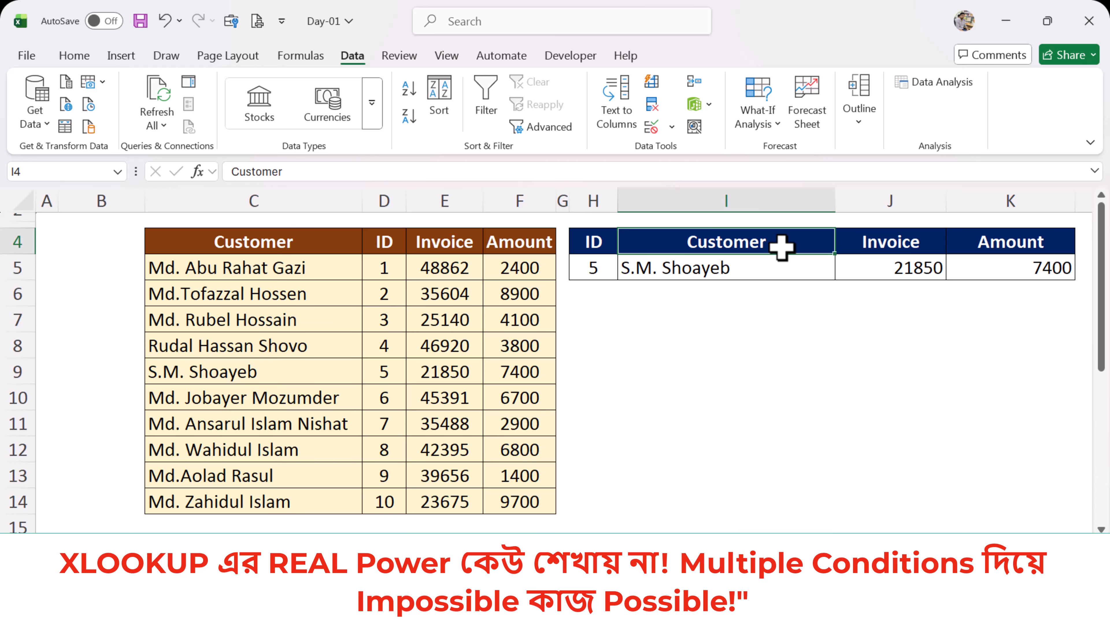
pyautogui.click(765, 294)
pyautogui.click(737, 242)
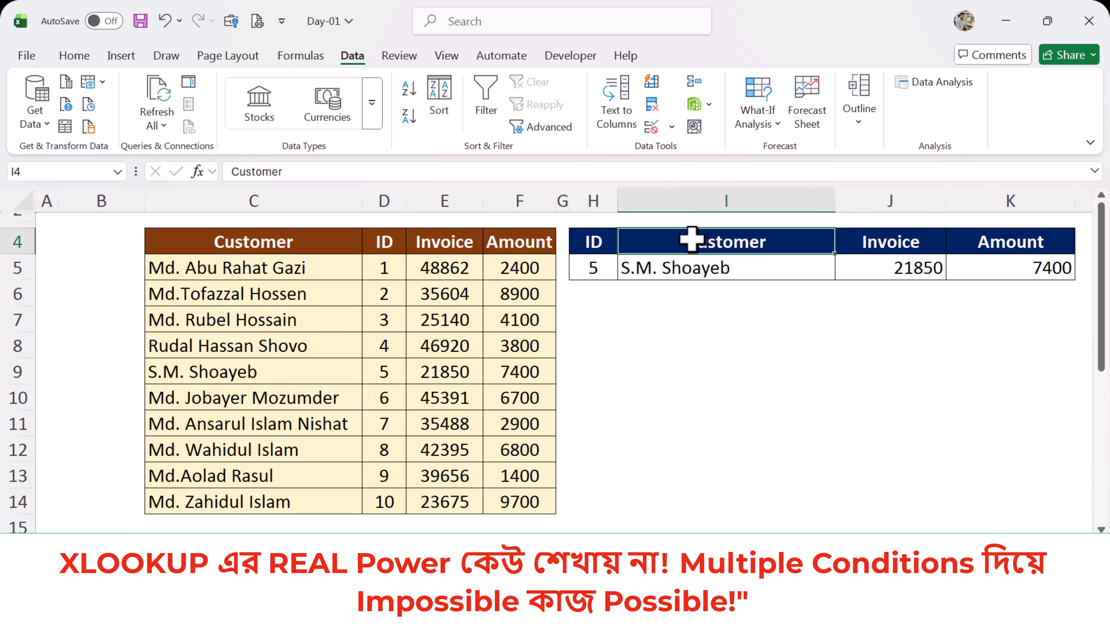
pyautogui.moveTo(691, 239); pyautogui.dragTo(1031, 240)
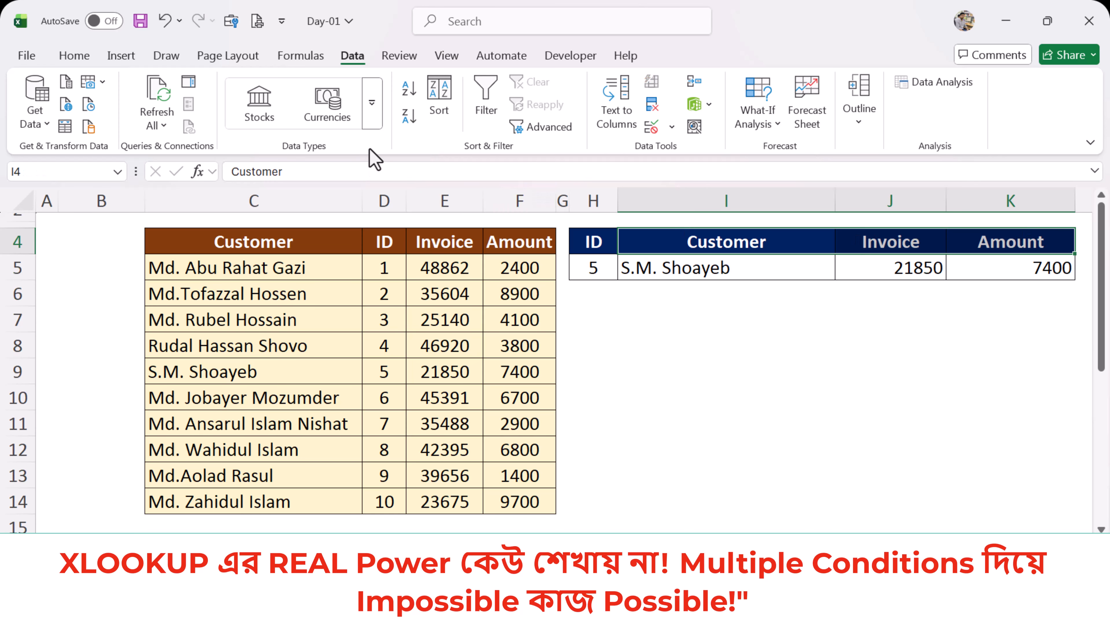
pyautogui.click(669, 128)
pyautogui.click(710, 149)
pyautogui.click(804, 176)
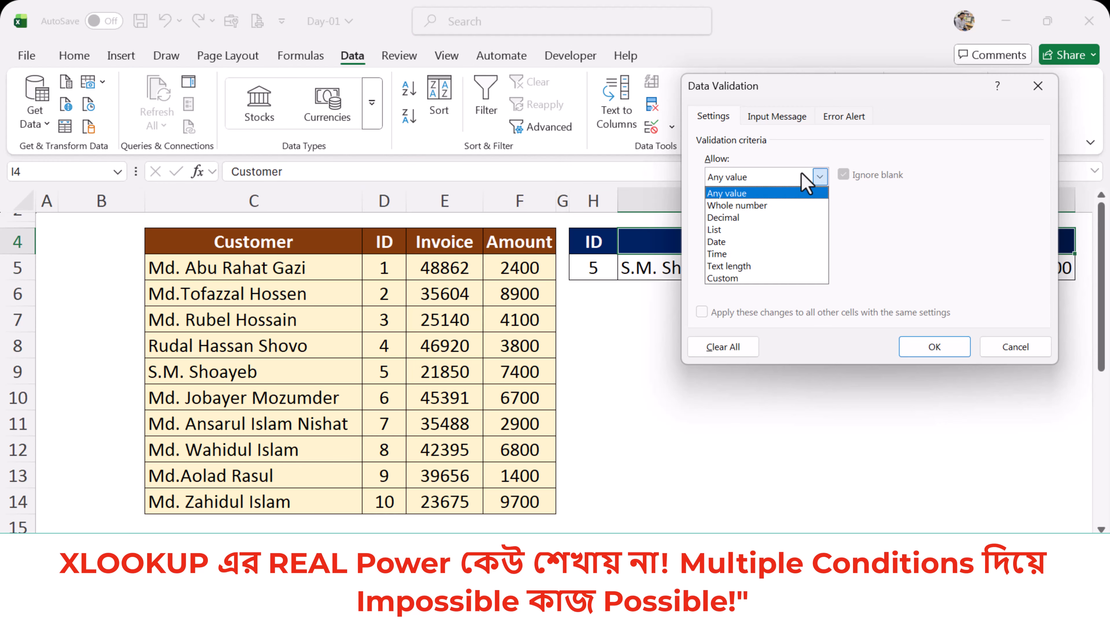
pyautogui.click(731, 230)
pyautogui.click(746, 252)
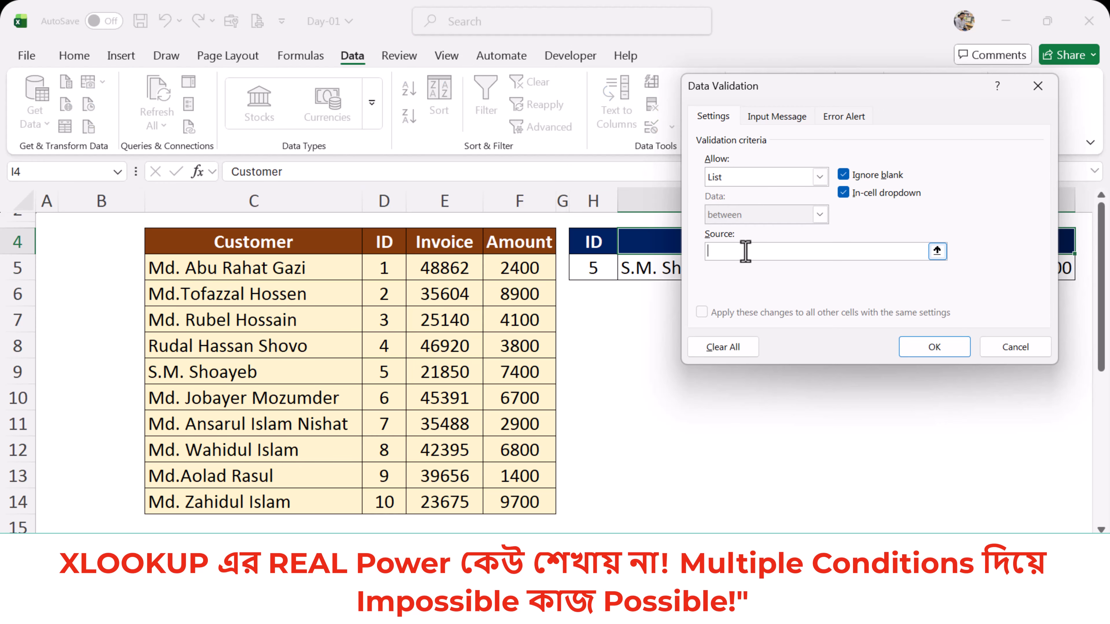
pyautogui.moveTo(198, 240); pyautogui.dragTo(511, 239)
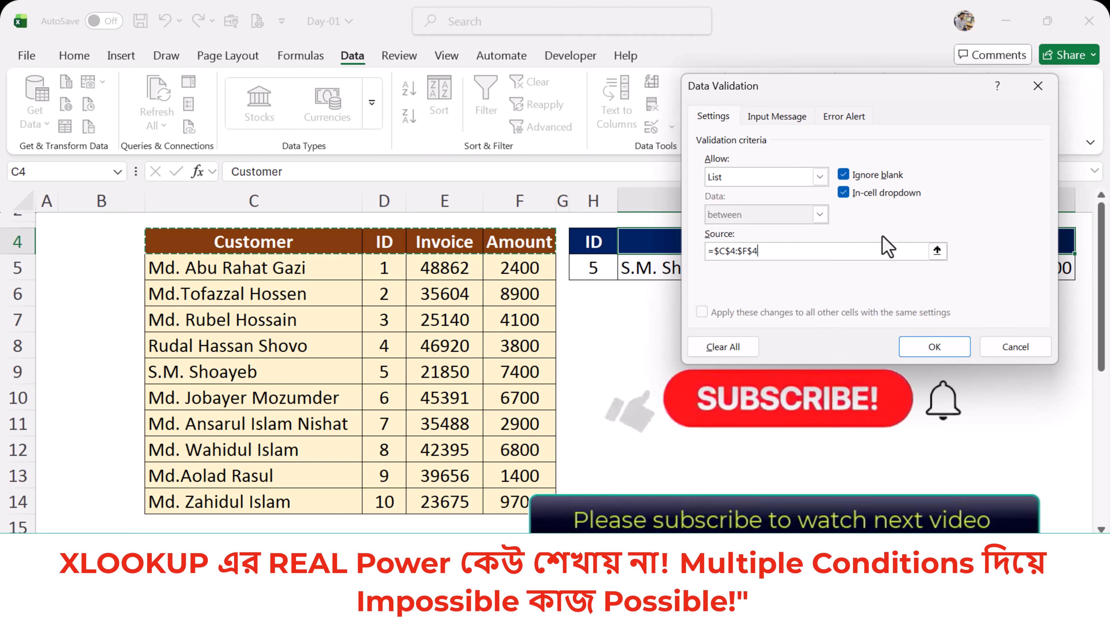
pyautogui.click(932, 348)
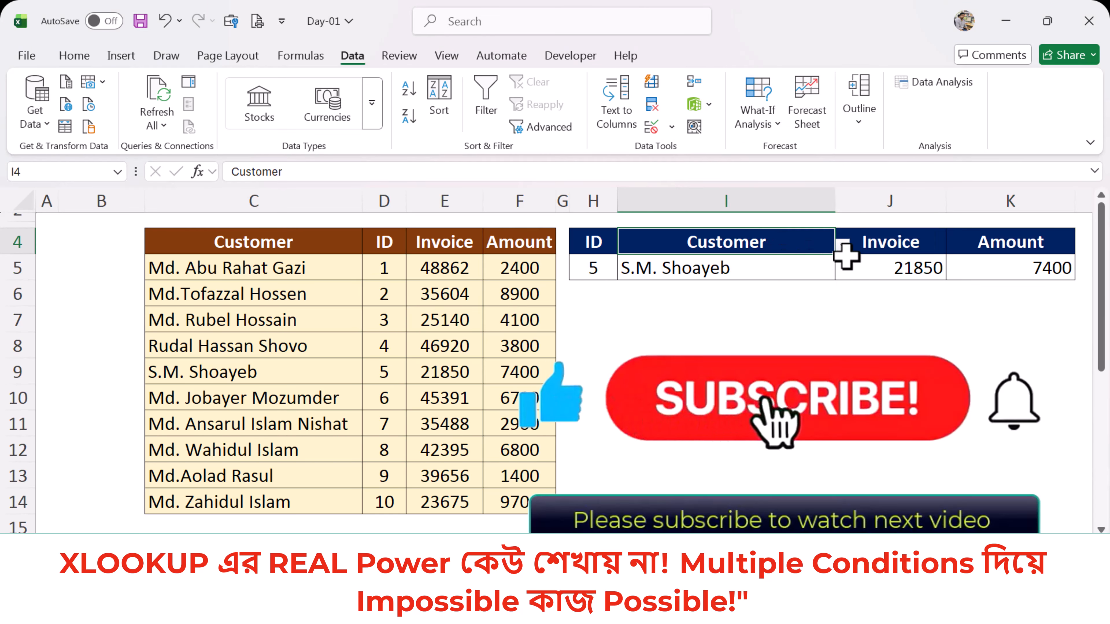
# Step: Switch the lookup headers using their dropdown lists: Invoice in I4, Amount in J4 and Customer in K4
pyautogui.click(842, 245)
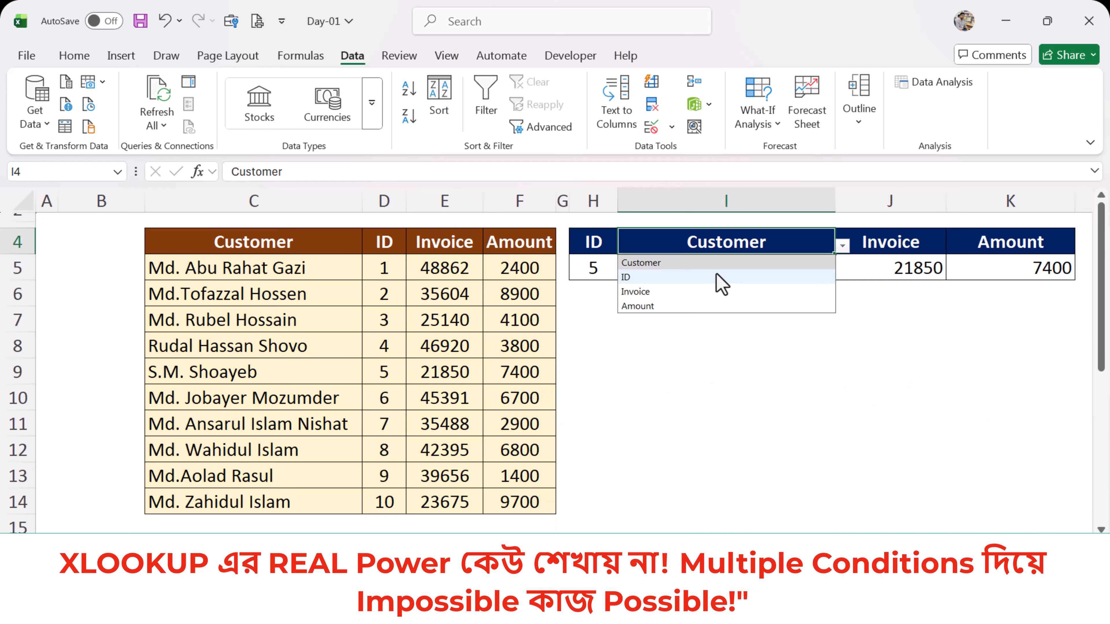
pyautogui.click(691, 292)
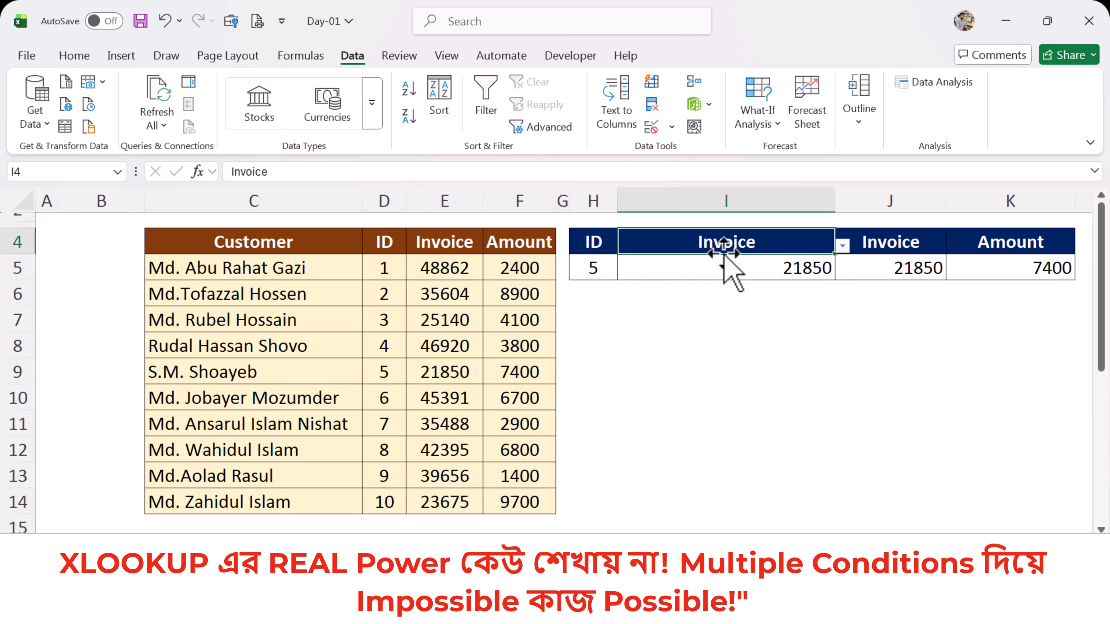
pyautogui.click(733, 270)
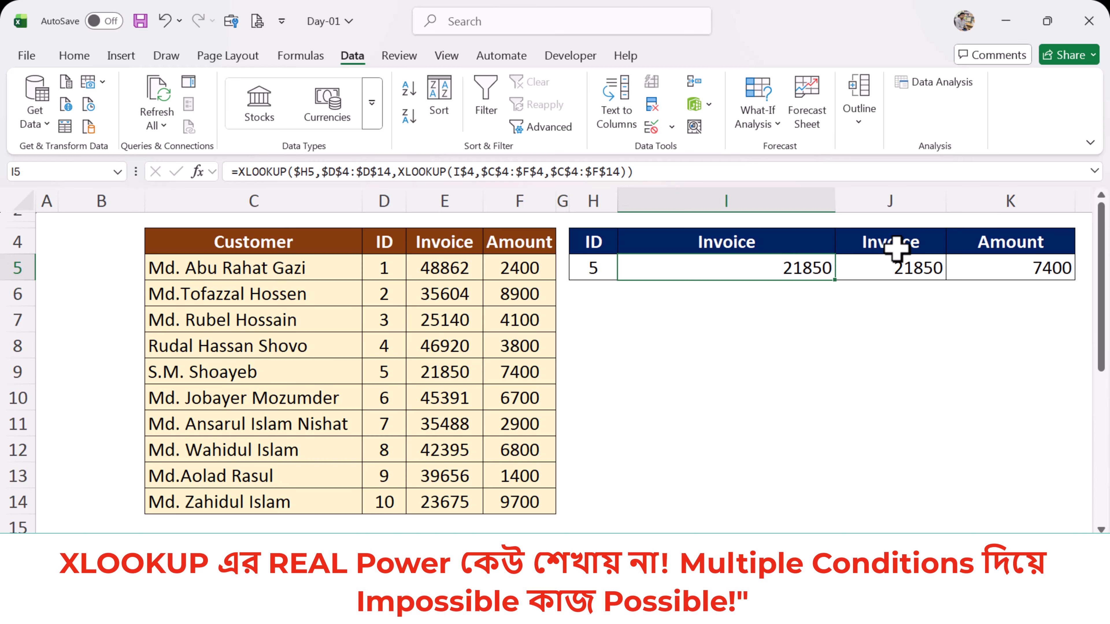
pyautogui.click(913, 245)
pyautogui.click(954, 247)
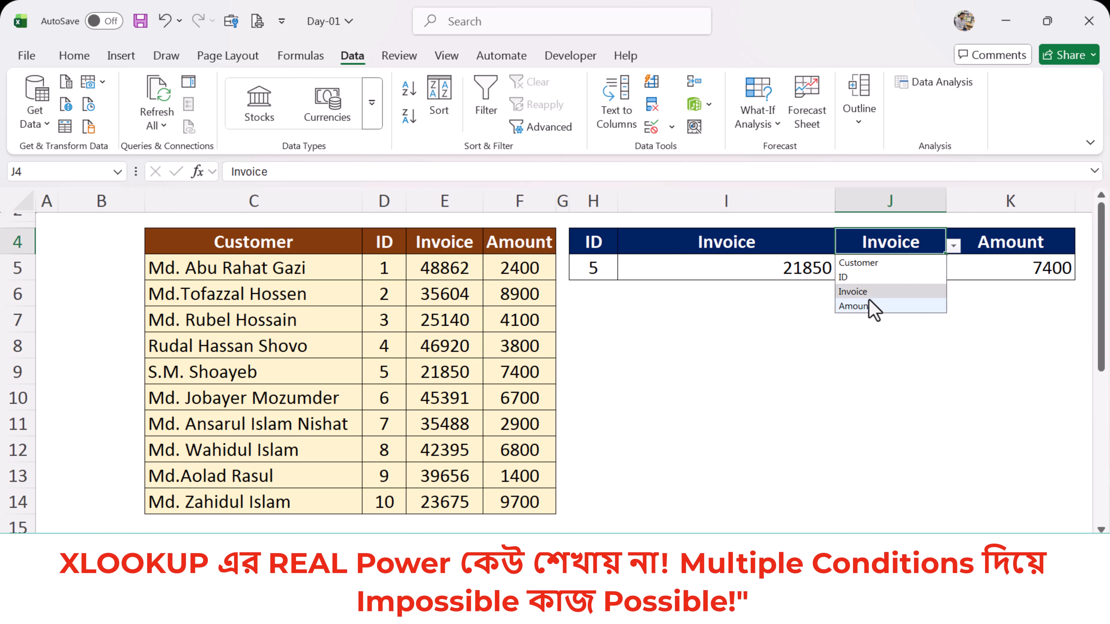
pyautogui.click(870, 306)
pyautogui.click(922, 264)
pyautogui.click(1021, 241)
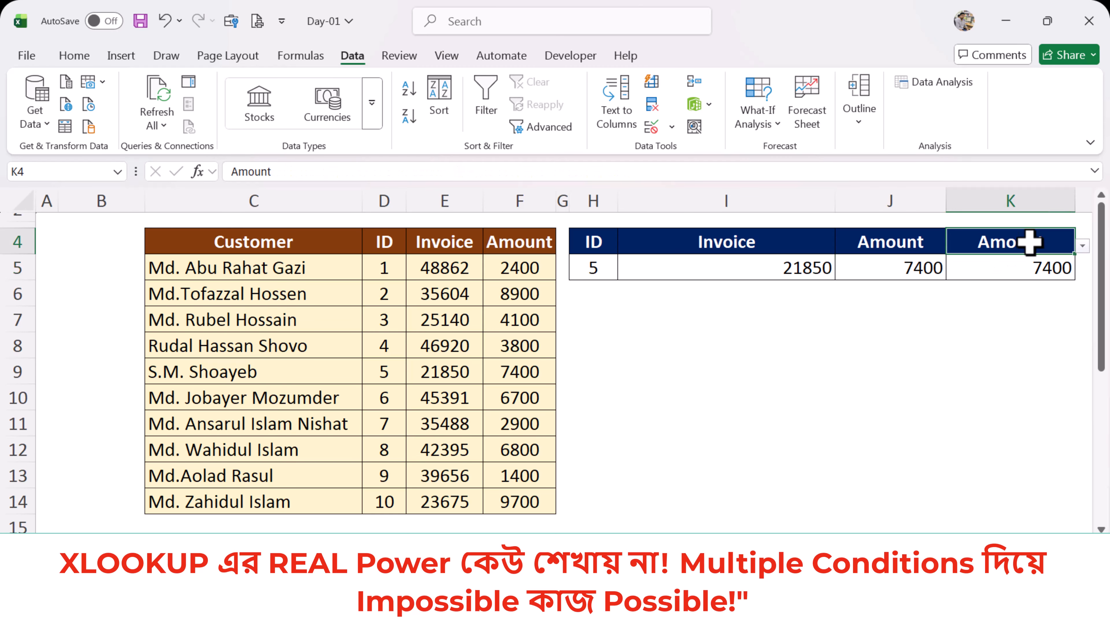
pyautogui.click(1082, 245)
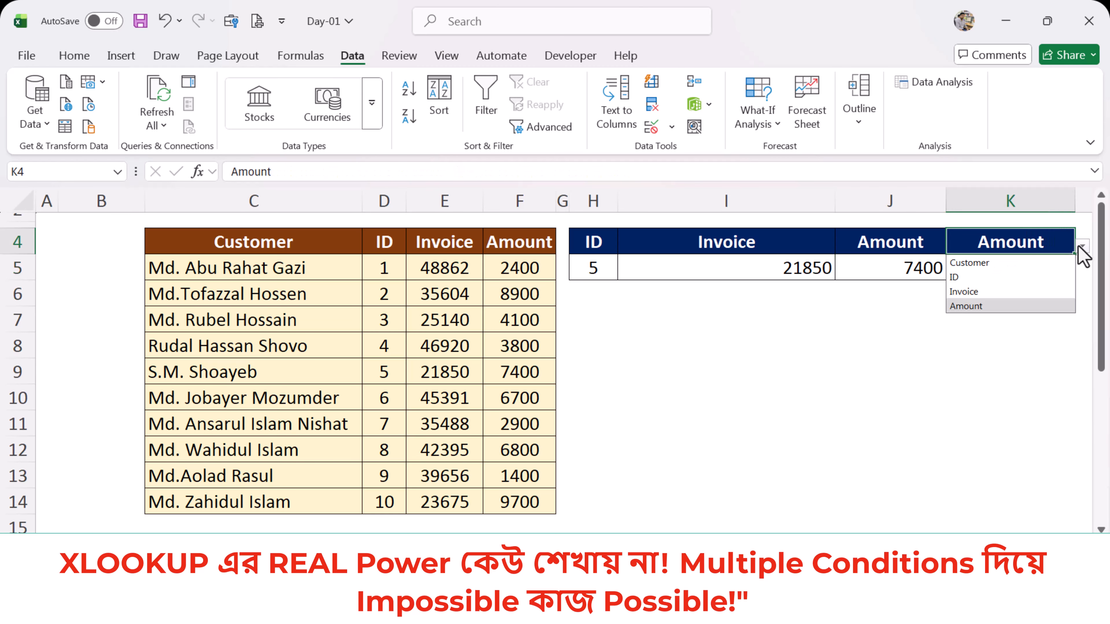
pyautogui.click(981, 261)
pyautogui.click(1025, 264)
# Step: Choose ID 4 in H5 and compare the lookup row with the matching source record in row 8
pyautogui.click(590, 273)
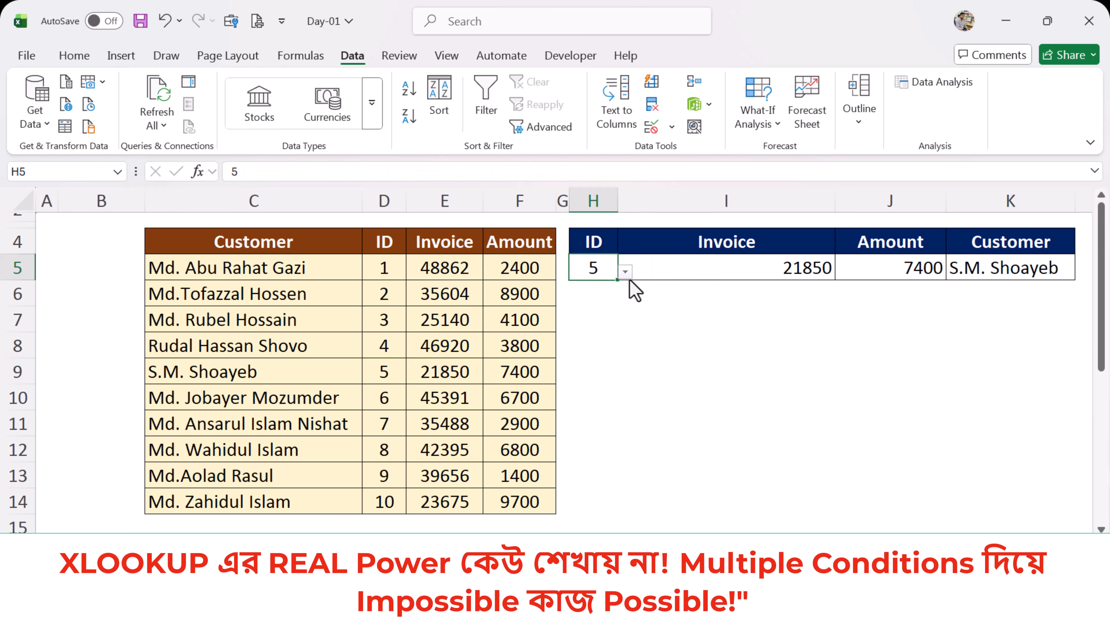
pyautogui.click(625, 272)
pyautogui.click(581, 332)
pyautogui.moveTo(595, 244); pyautogui.dragTo(981, 273)
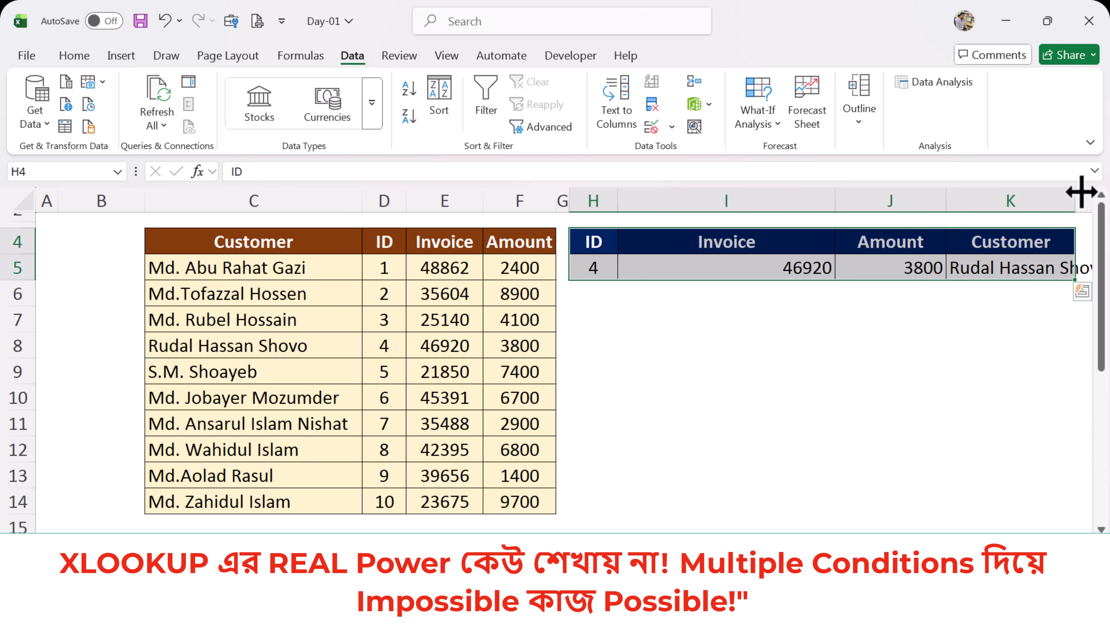
pyautogui.click(815, 292)
pyautogui.click(594, 267)
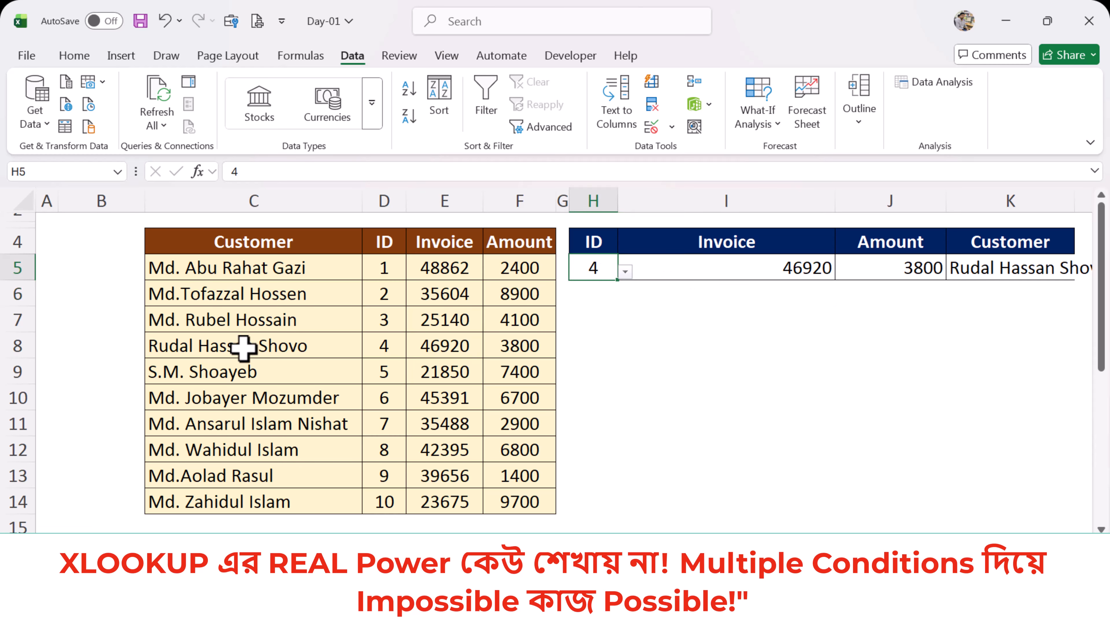
pyautogui.moveTo(205, 348); pyautogui.dragTo(502, 354)
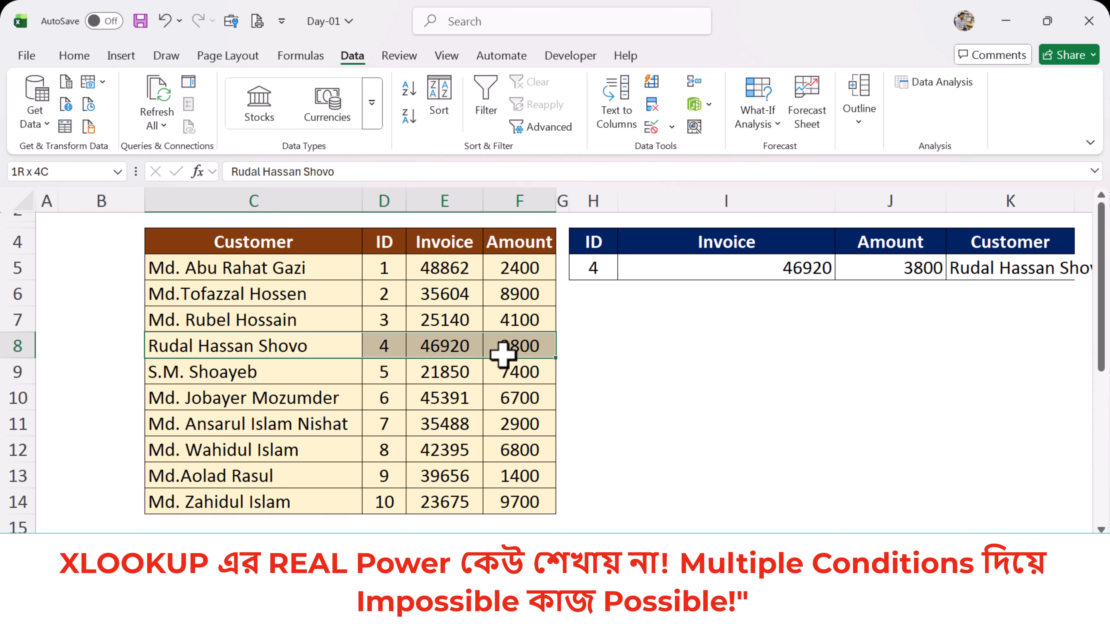
pyautogui.click(590, 268)
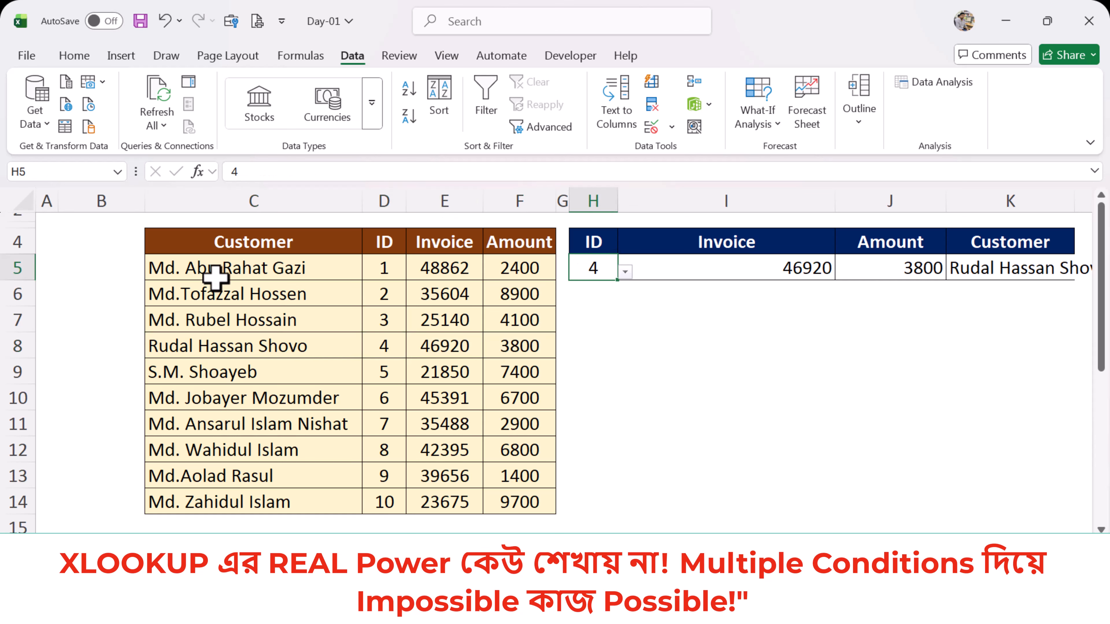
# Step: Create a formula-based conditional formatting rule for the source records C5:F14 using =$D5=$H$5
pyautogui.moveTo(214, 276); pyautogui.dragTo(541, 500)
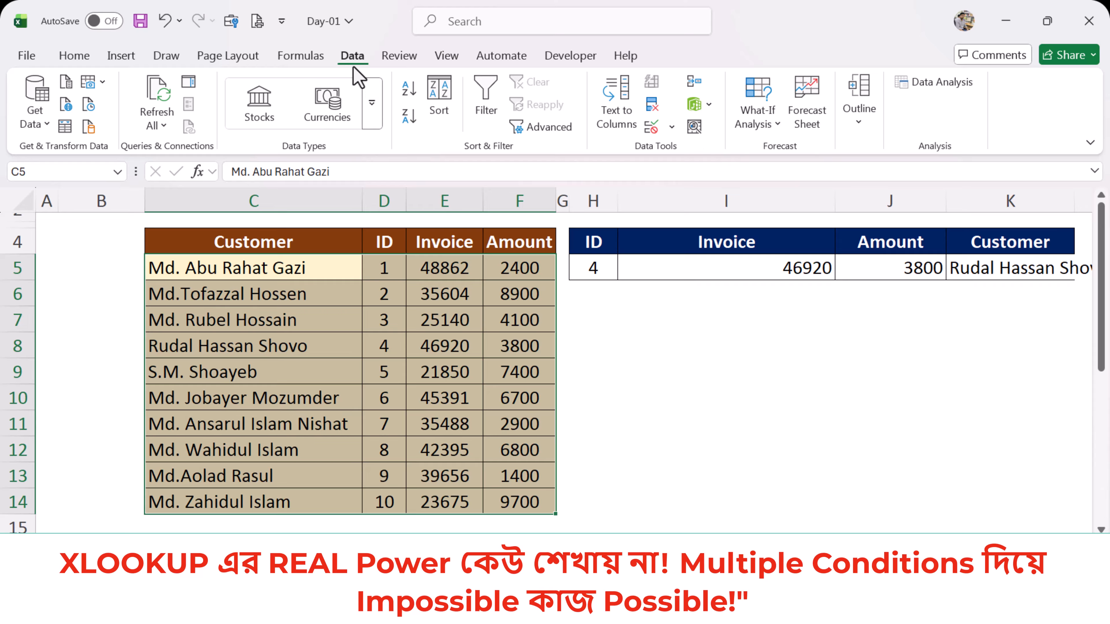
pyautogui.click(70, 56)
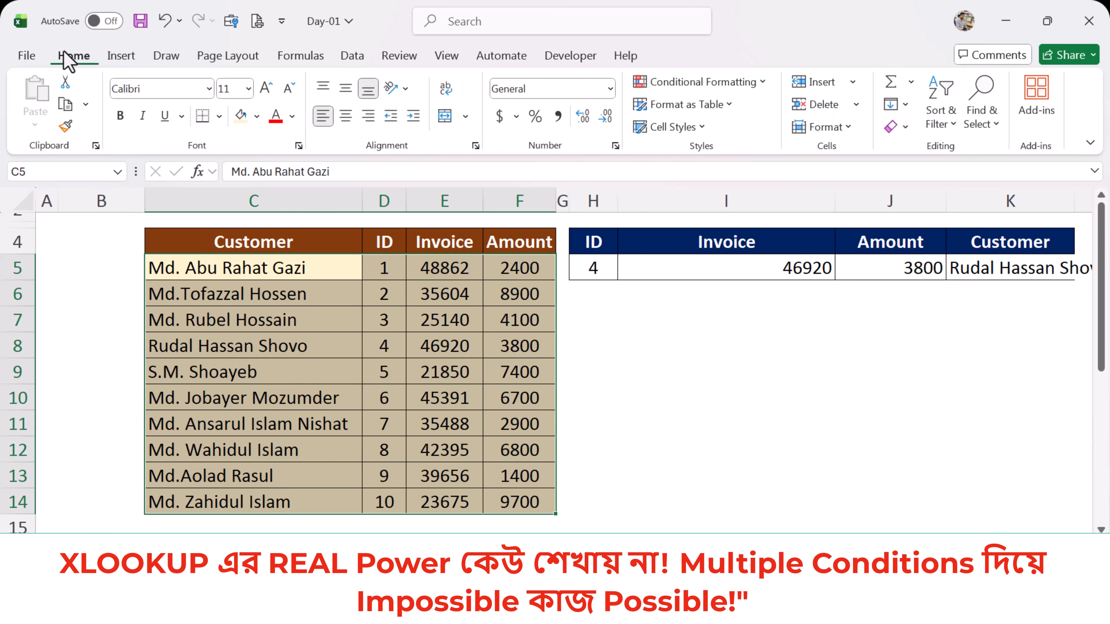
pyautogui.click(763, 82)
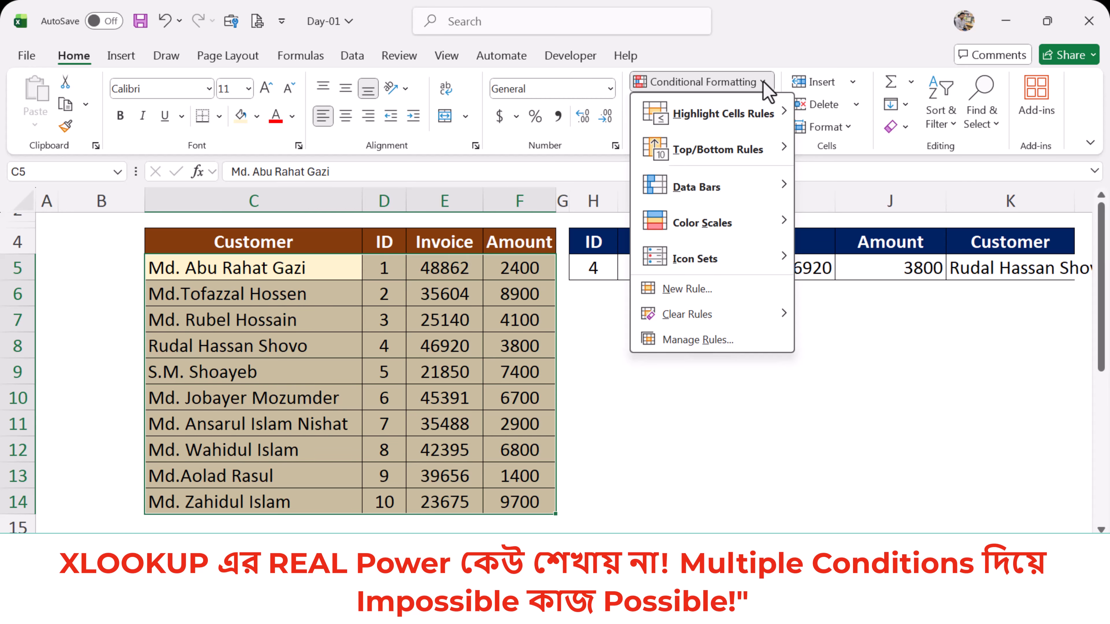
pyautogui.click(697, 341)
pyautogui.moveTo(710, 136); pyautogui.dragTo(590, 37)
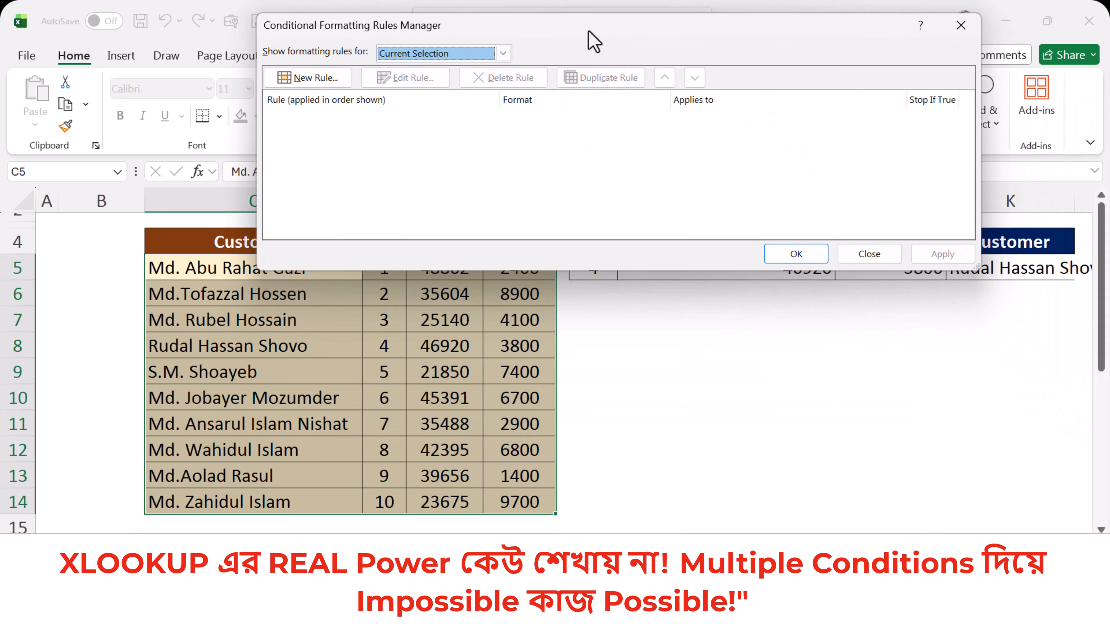
pyautogui.click(309, 76)
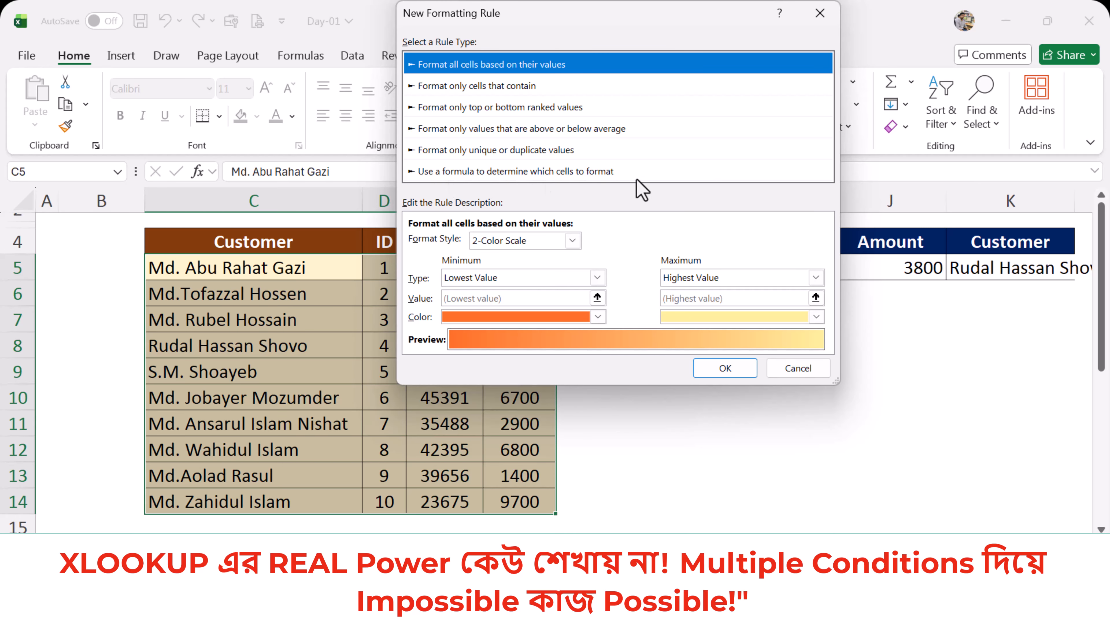
pyautogui.click(549, 173)
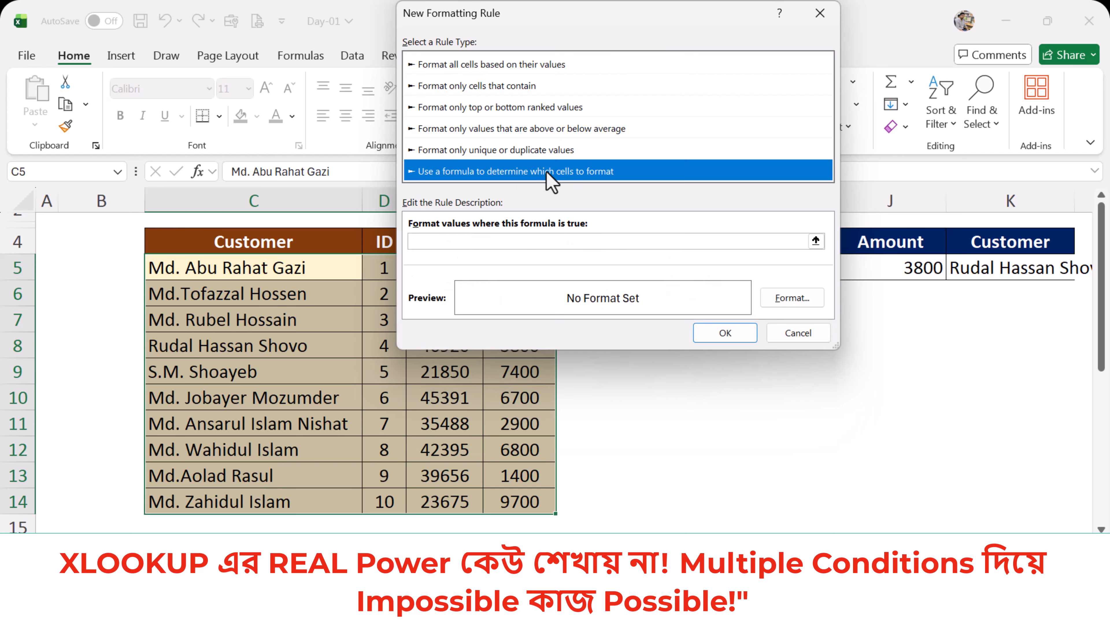
pyautogui.click(483, 241)
pyautogui.moveTo(546, 26); pyautogui.dragTo(786, 179)
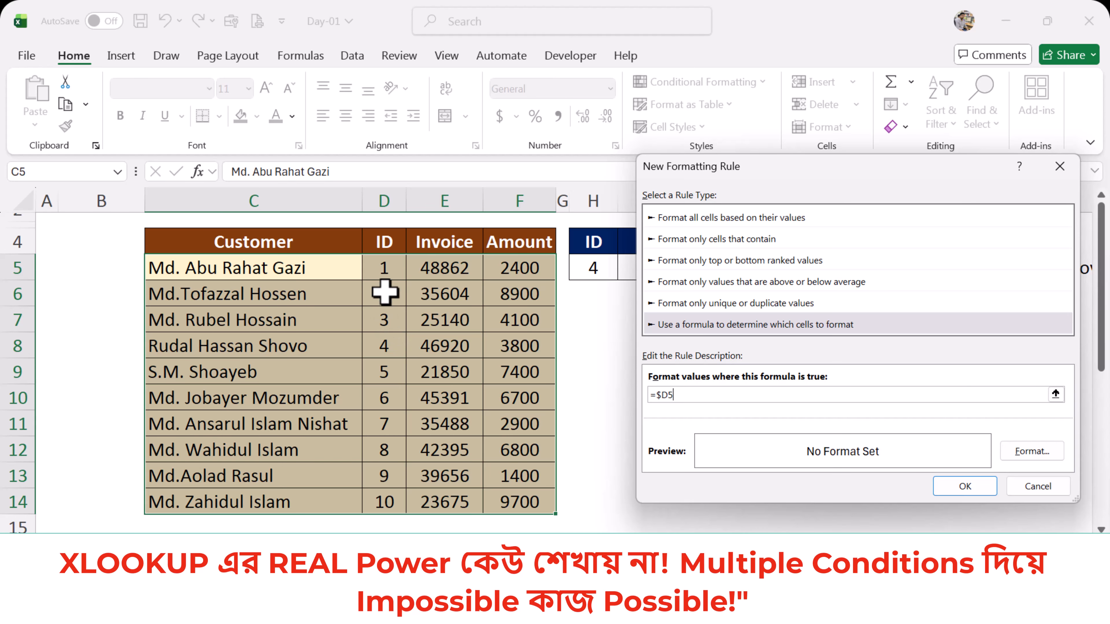
pyautogui.moveTo(759, 186); pyautogui.dragTo(808, 184)
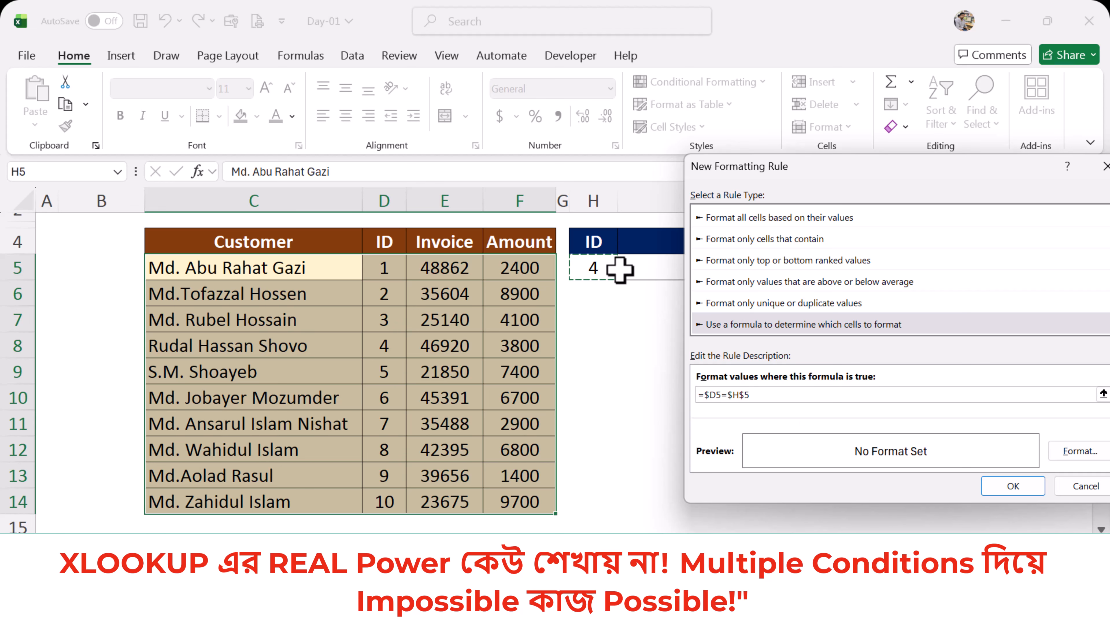
pyautogui.moveTo(907, 175); pyautogui.dragTo(841, 148)
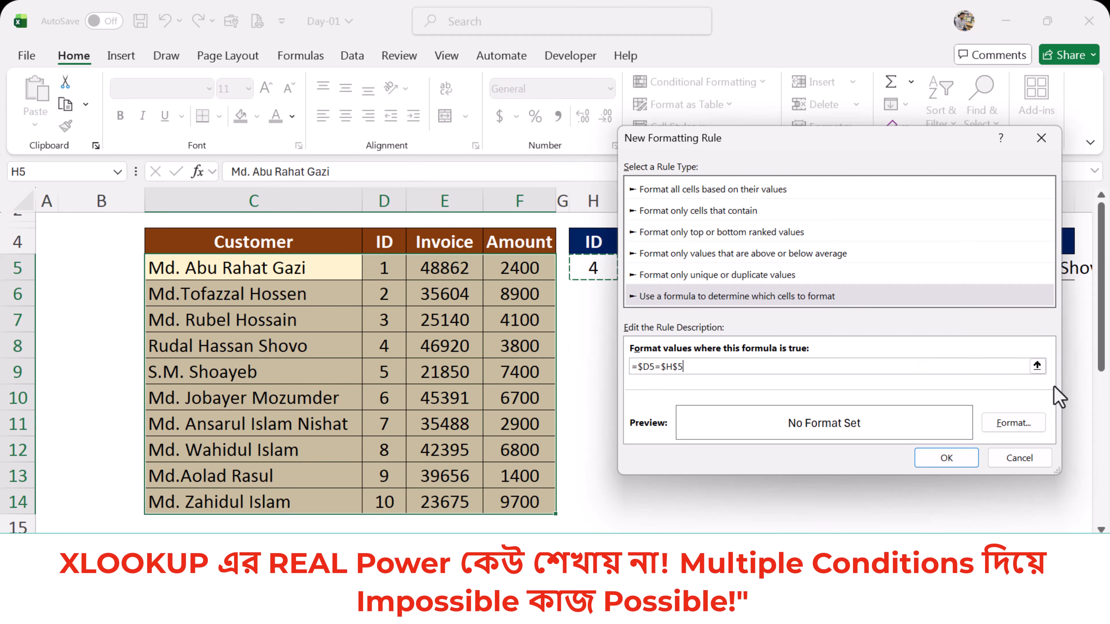
# Step: Give the rule a dark blue fill with white font colour and apply it to the source records
pyautogui.click(1024, 424)
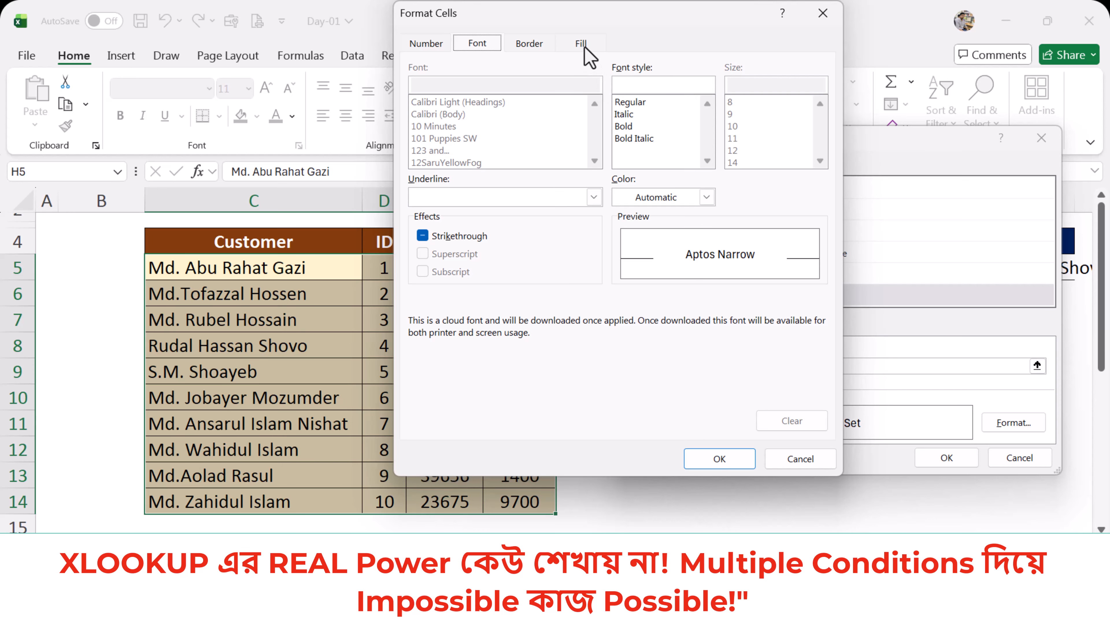
pyautogui.click(583, 44)
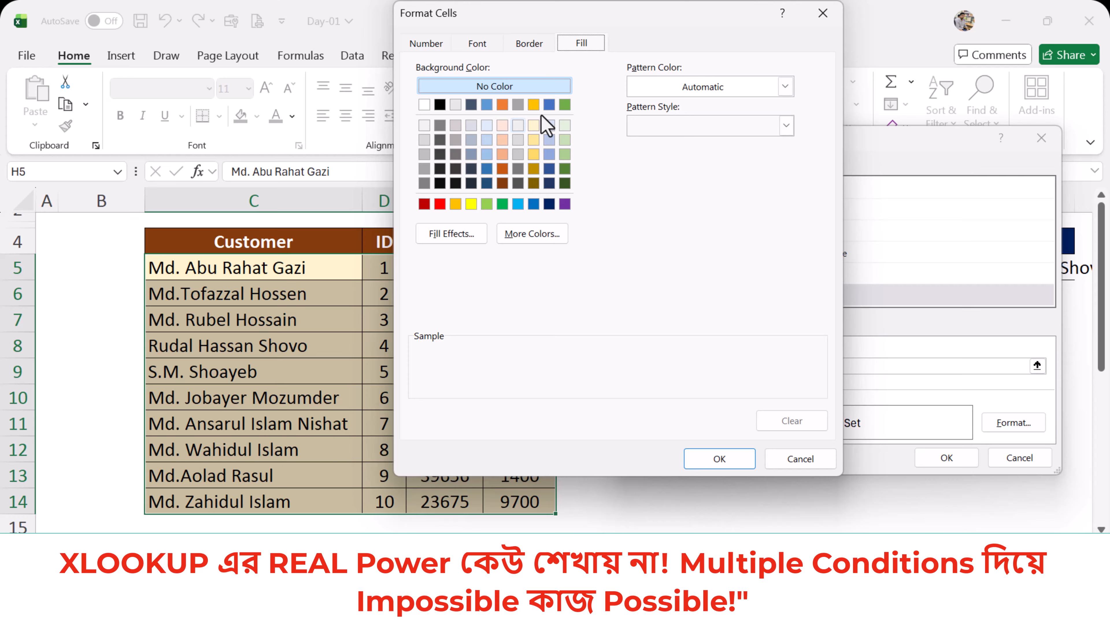
pyautogui.click(549, 183)
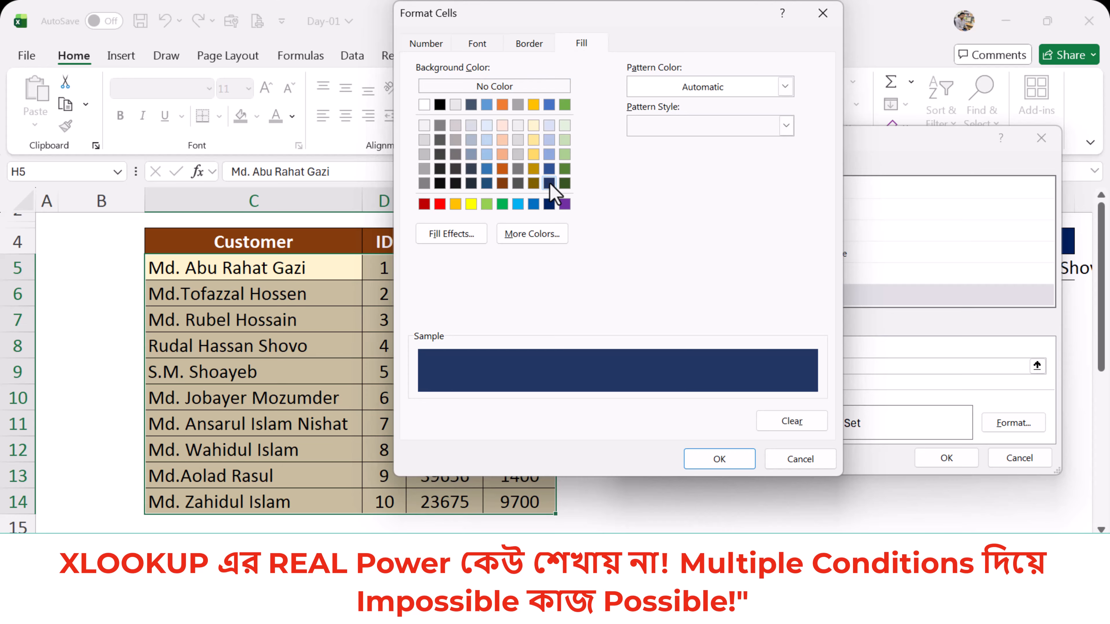
pyautogui.click(477, 44)
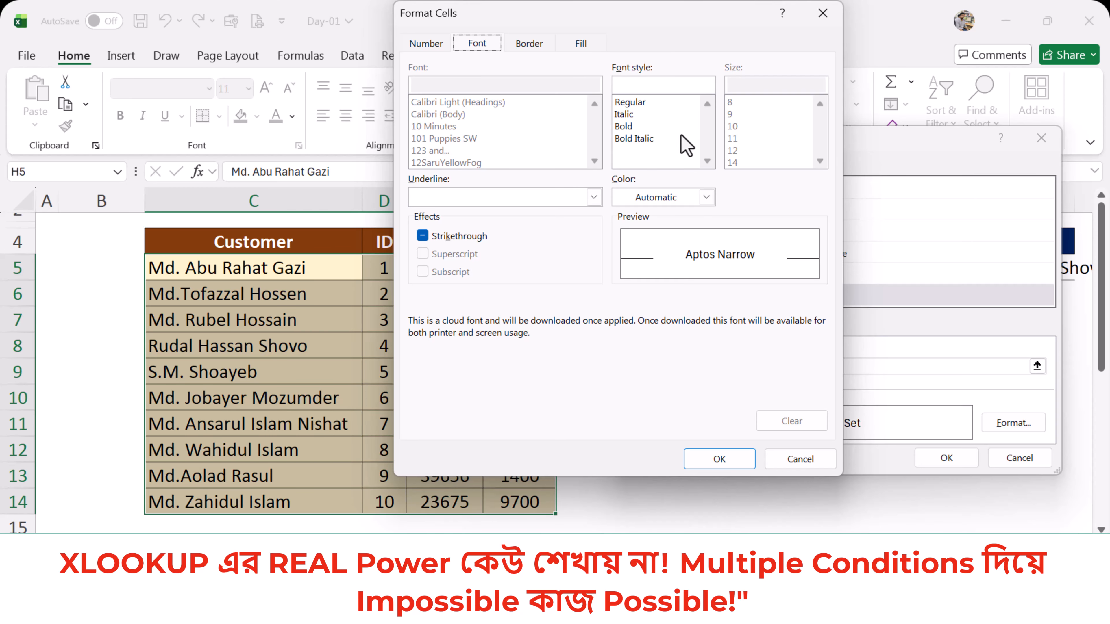
pyautogui.click(708, 199)
pyautogui.click(649, 268)
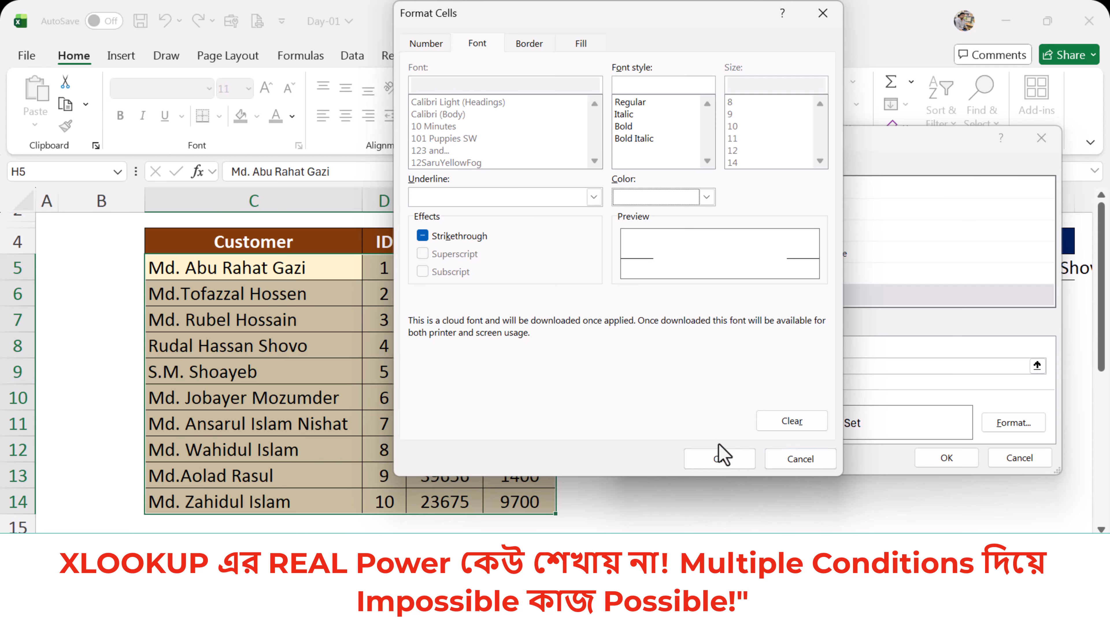
pyautogui.click(720, 457)
pyautogui.click(944, 457)
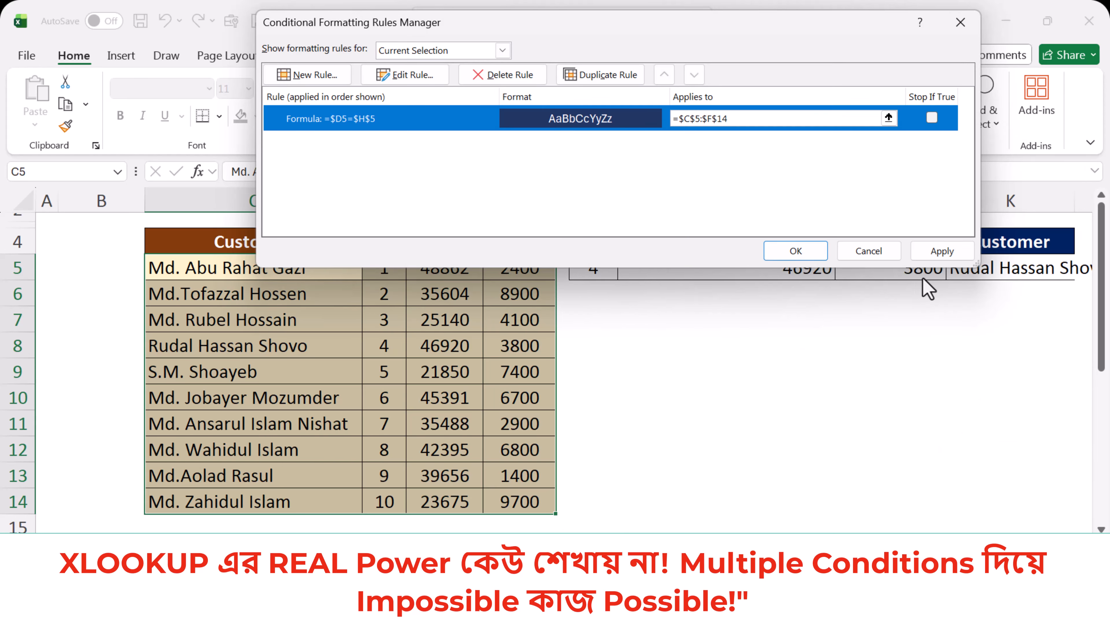
pyautogui.click(937, 252)
pyautogui.click(797, 251)
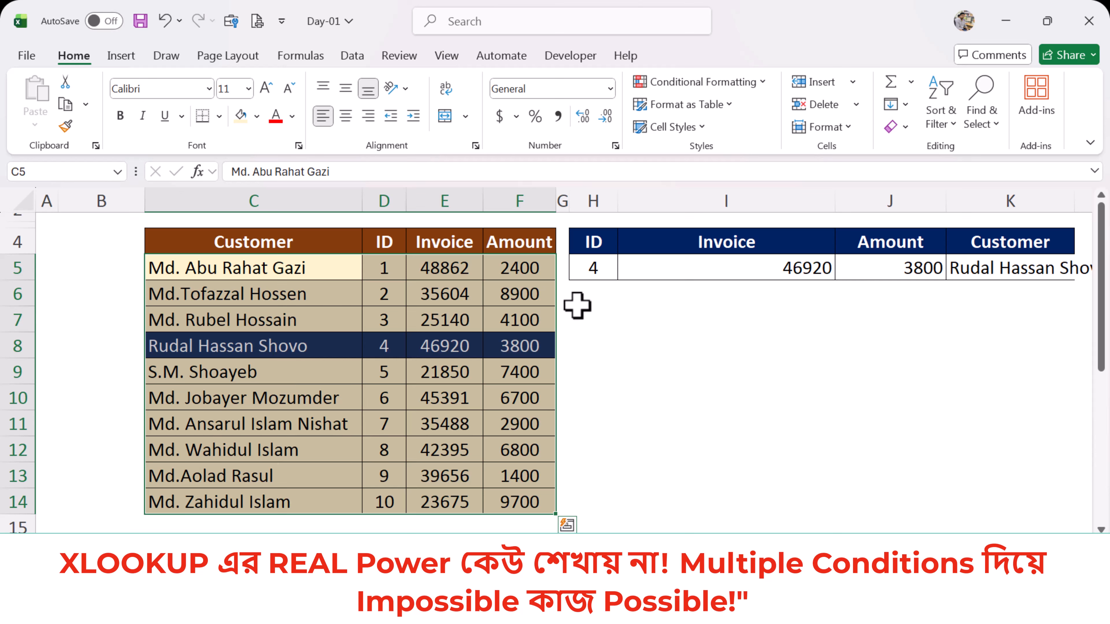
# Step: Compare the formatted source record in row 8 with the ID chosen in H5
pyautogui.click(595, 266)
pyautogui.click(520, 336)
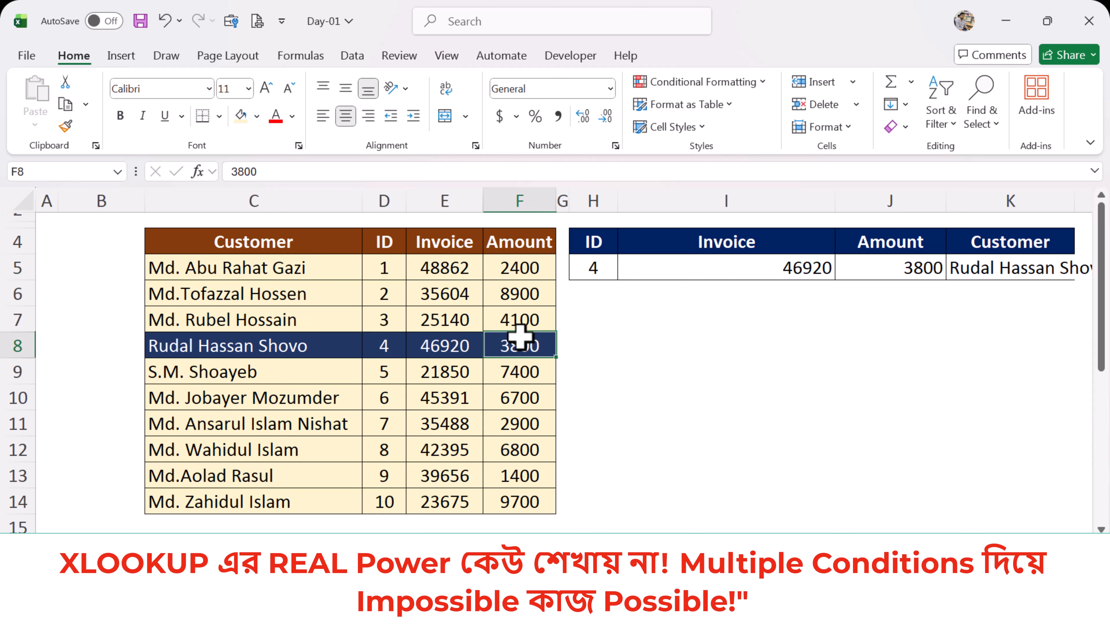
pyautogui.moveTo(520, 337)
pyautogui.mouseDown()
pyautogui.moveTo(141, 352)
pyautogui.moveTo(194, 371)
pyautogui.moveTo(195, 338)
pyautogui.moveTo(508, 346)
pyautogui.mouseUp()
pyautogui.click(230, 353)
# Step: Test the row highlighting by choosing ID 6 and finally ID 3 from the dropdown list in H5
pyautogui.click(603, 263)
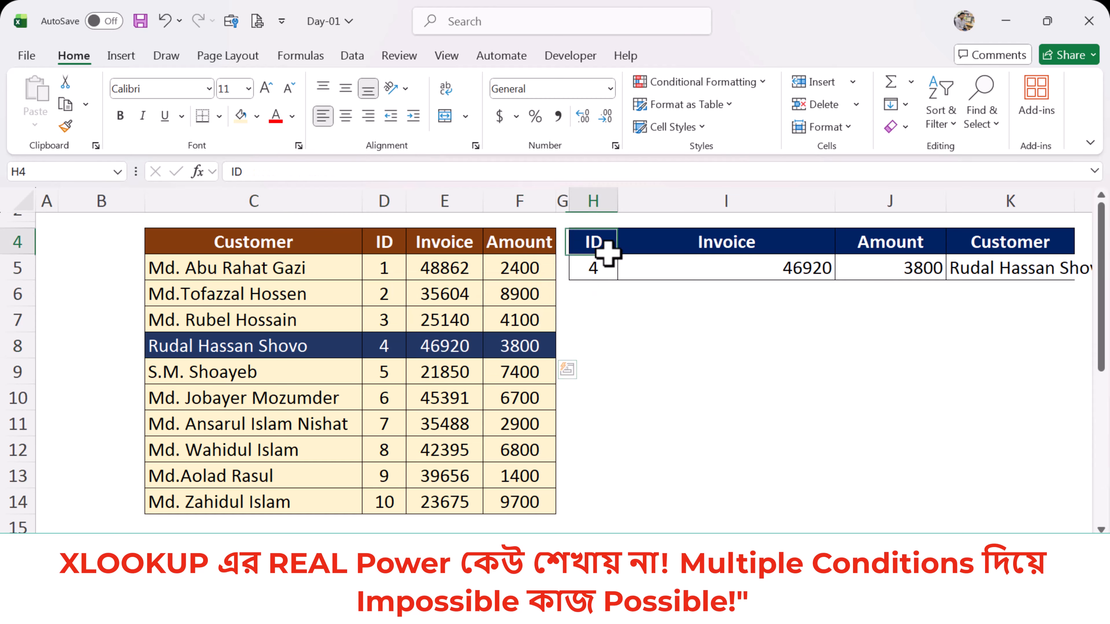
pyautogui.click(625, 271)
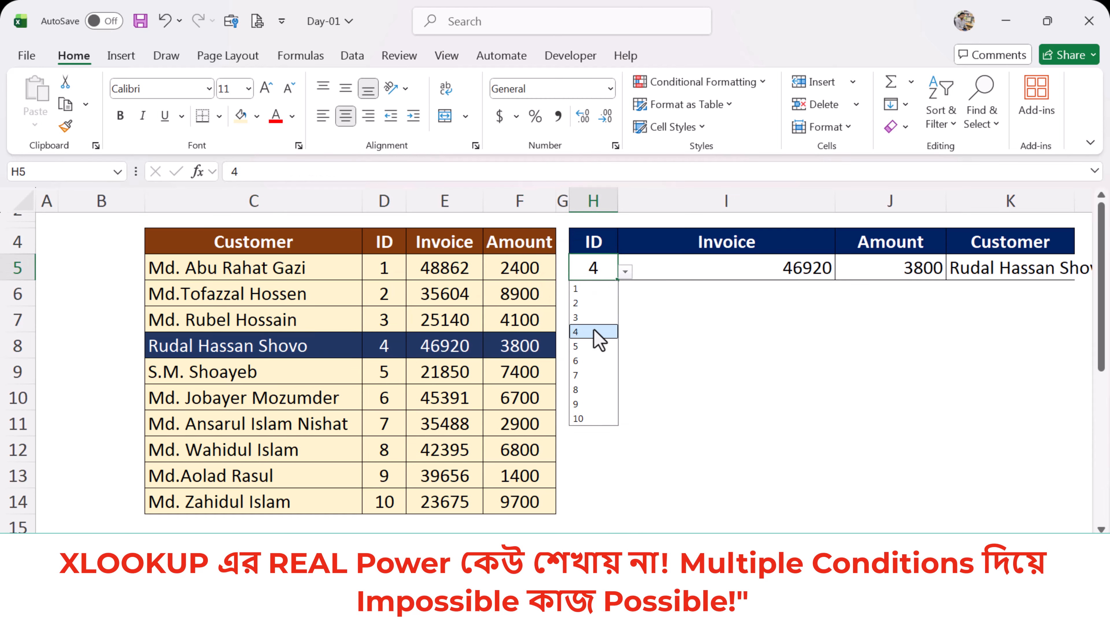
pyautogui.click(593, 362)
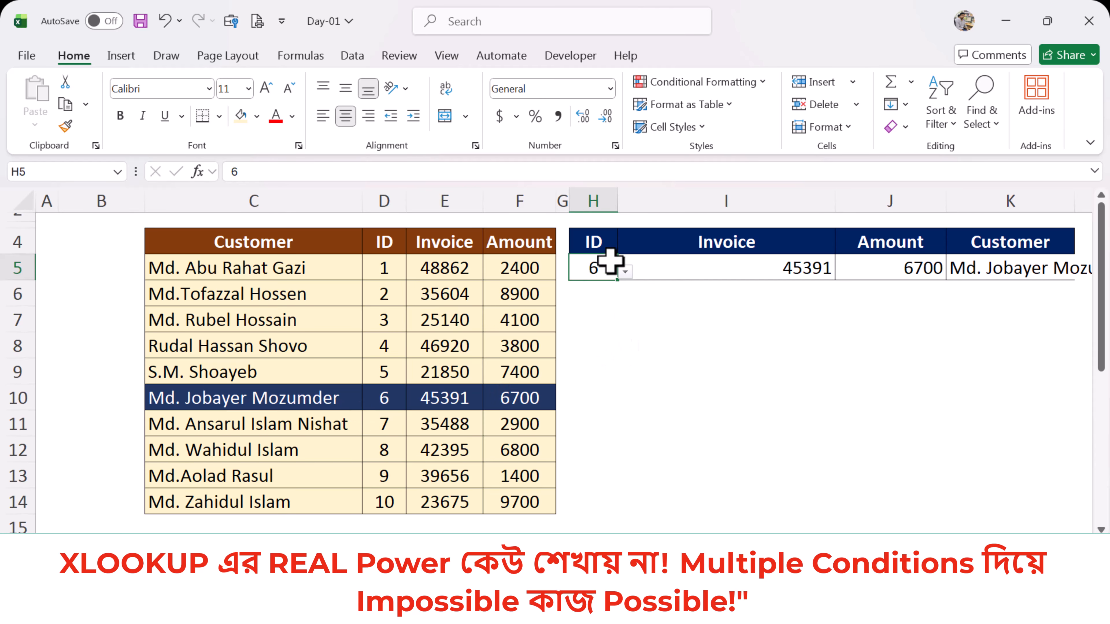
pyautogui.click(625, 271)
pyautogui.click(626, 271)
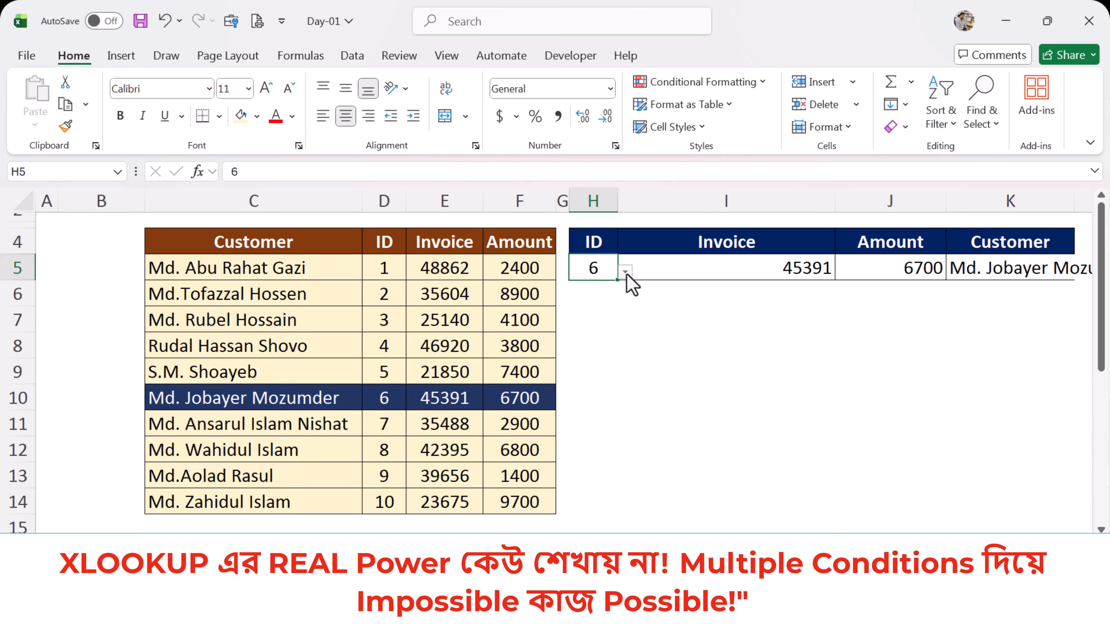
pyautogui.click(625, 272)
pyautogui.click(577, 315)
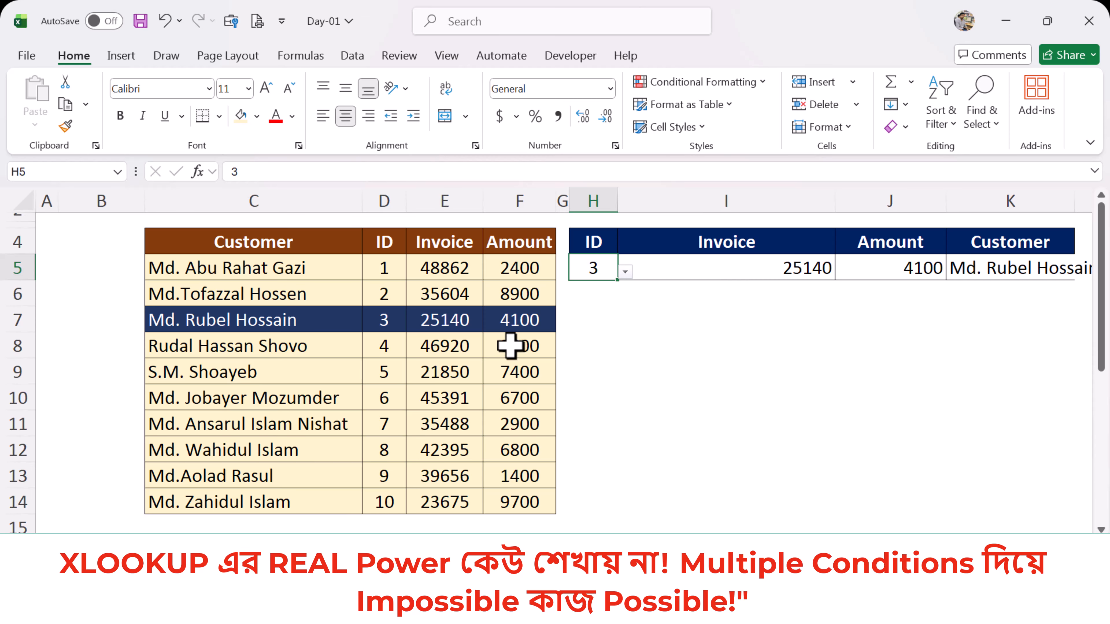